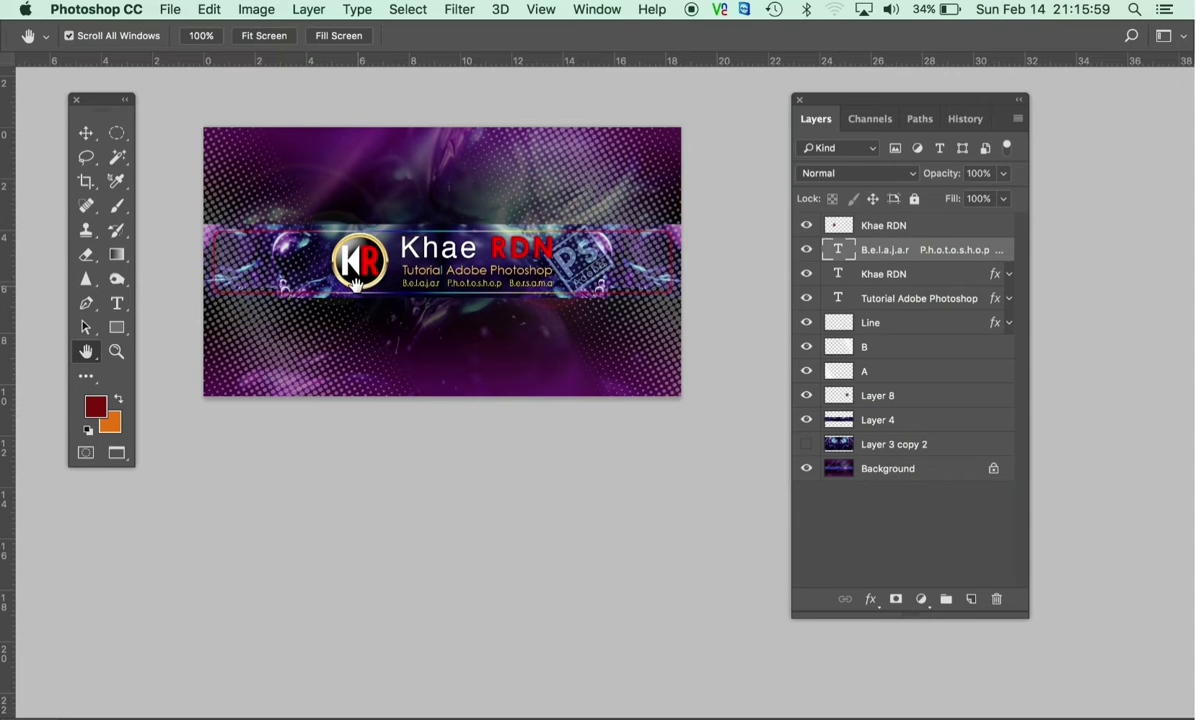
# Create a blank 30 × 30 cm, 300 ppi document and name it 'Effect Bata'.
pyautogui.click(170, 9)
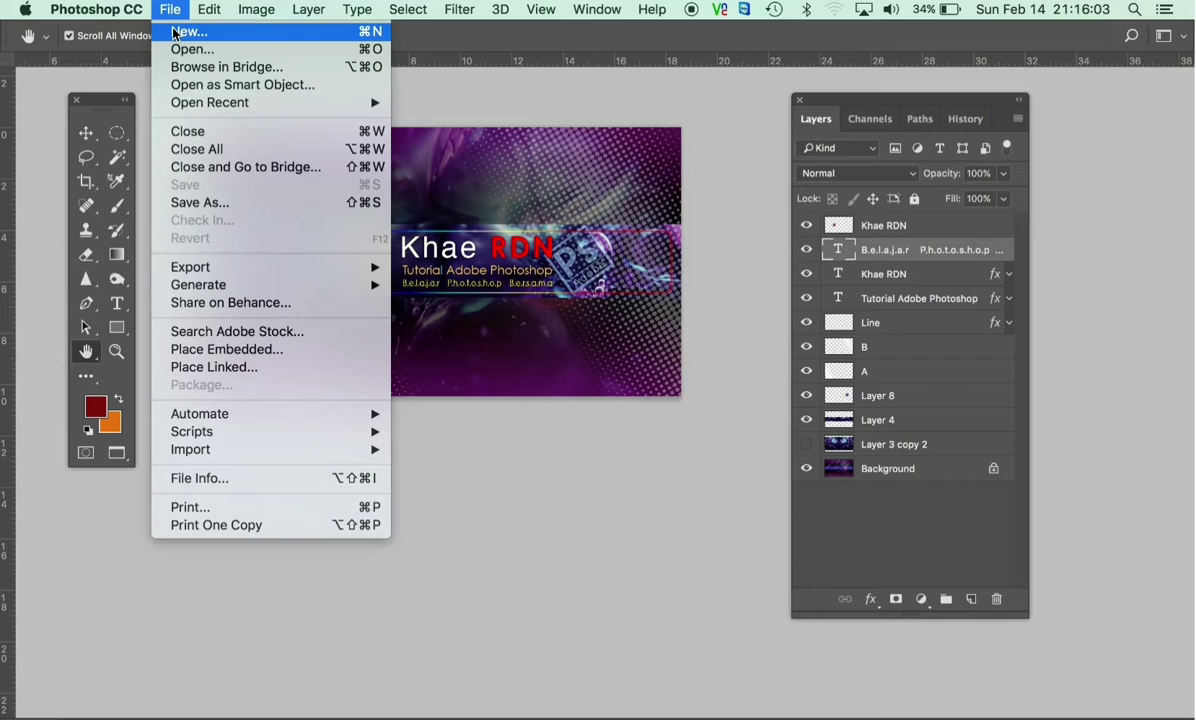
pyautogui.click(174, 33)
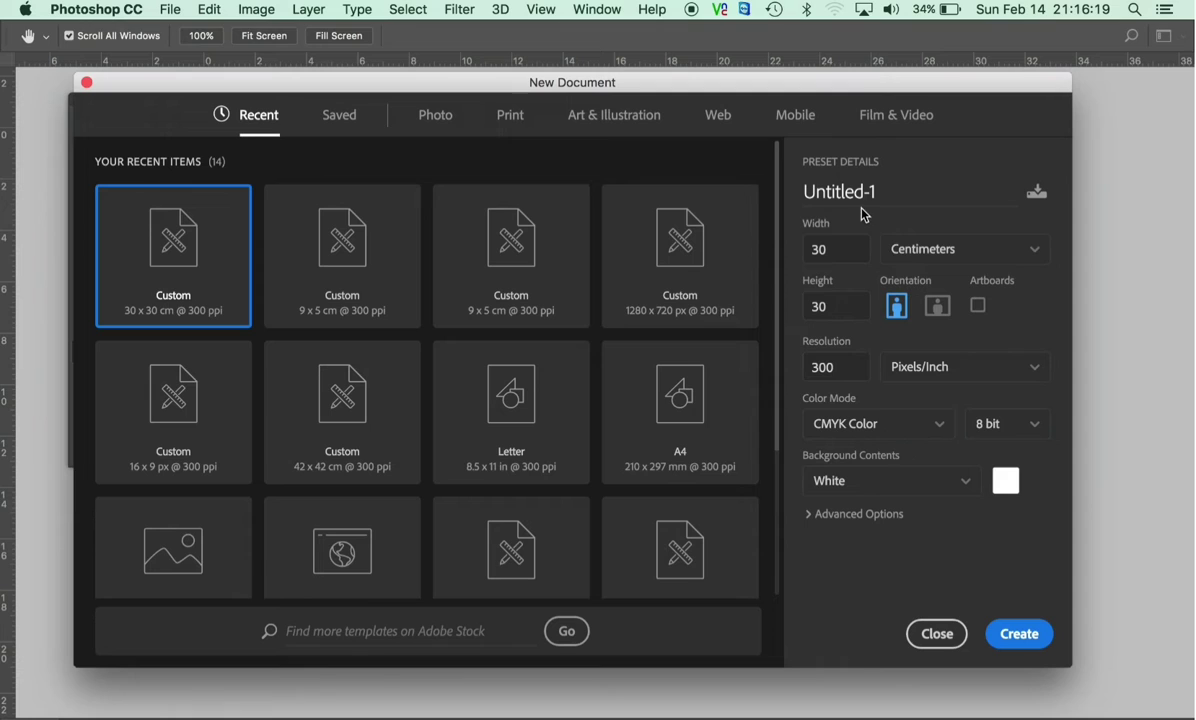
pyautogui.moveTo(866, 195); pyautogui.dragTo(720, 195)
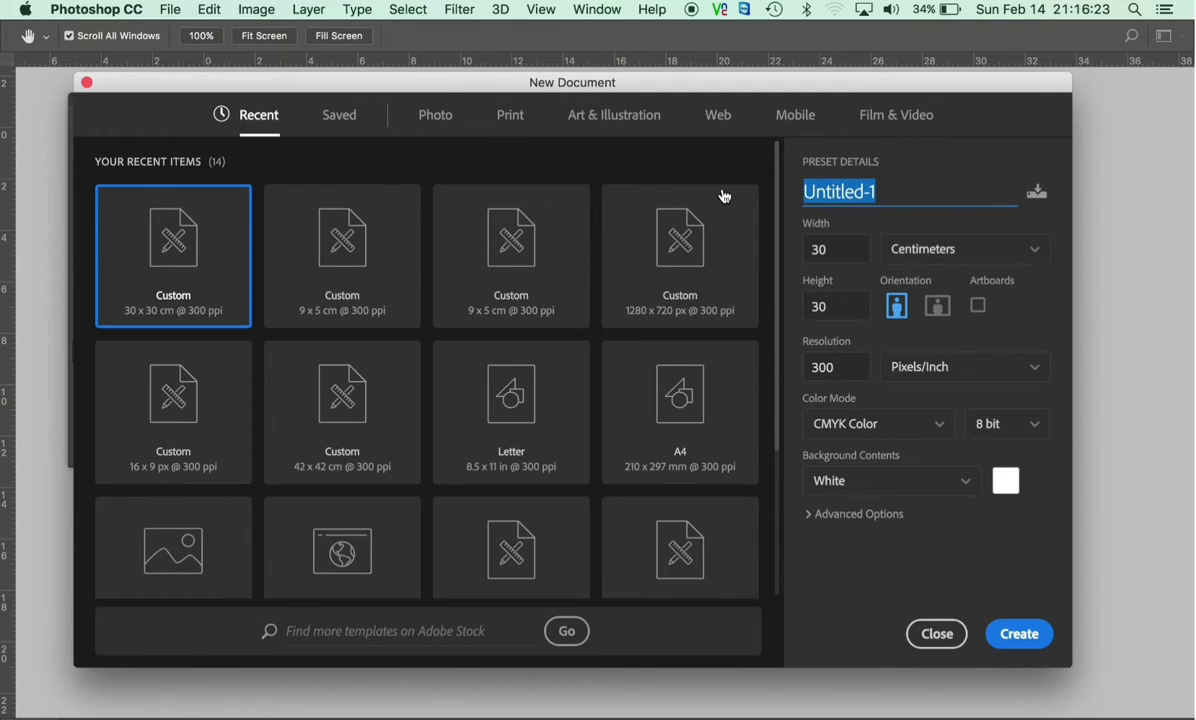
pyautogui.write('E')
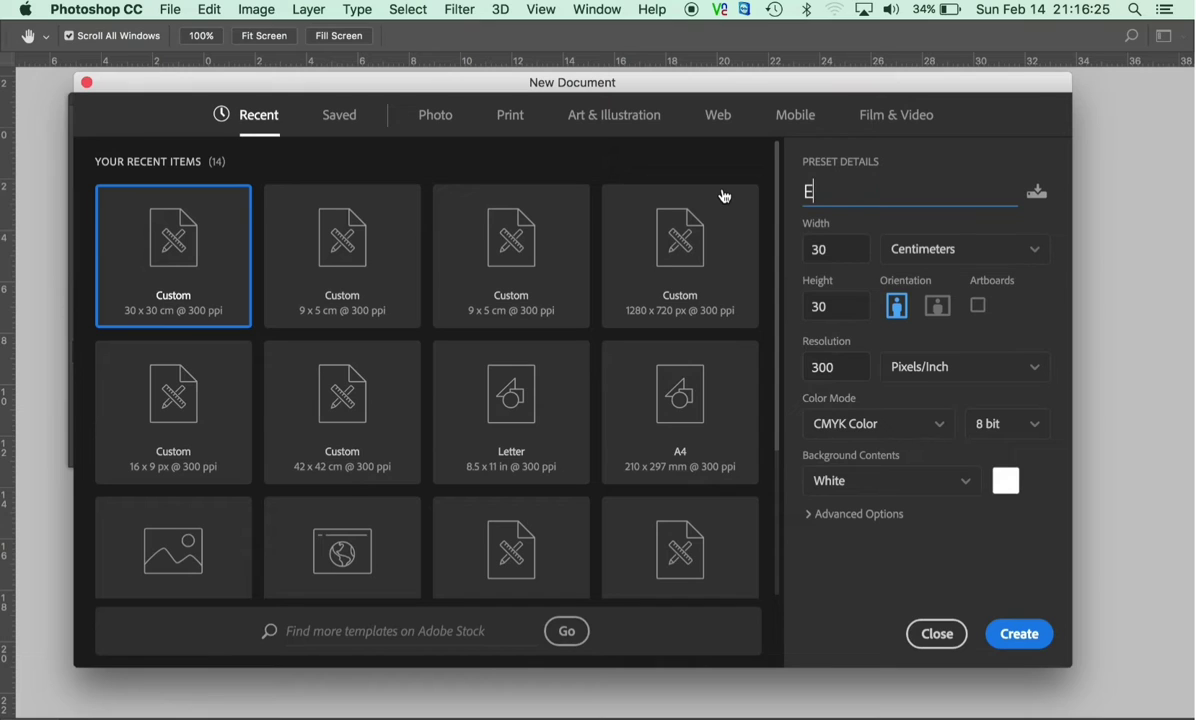
pyautogui.write('ffec')
pyautogui.write('t B')
pyautogui.write('ata')
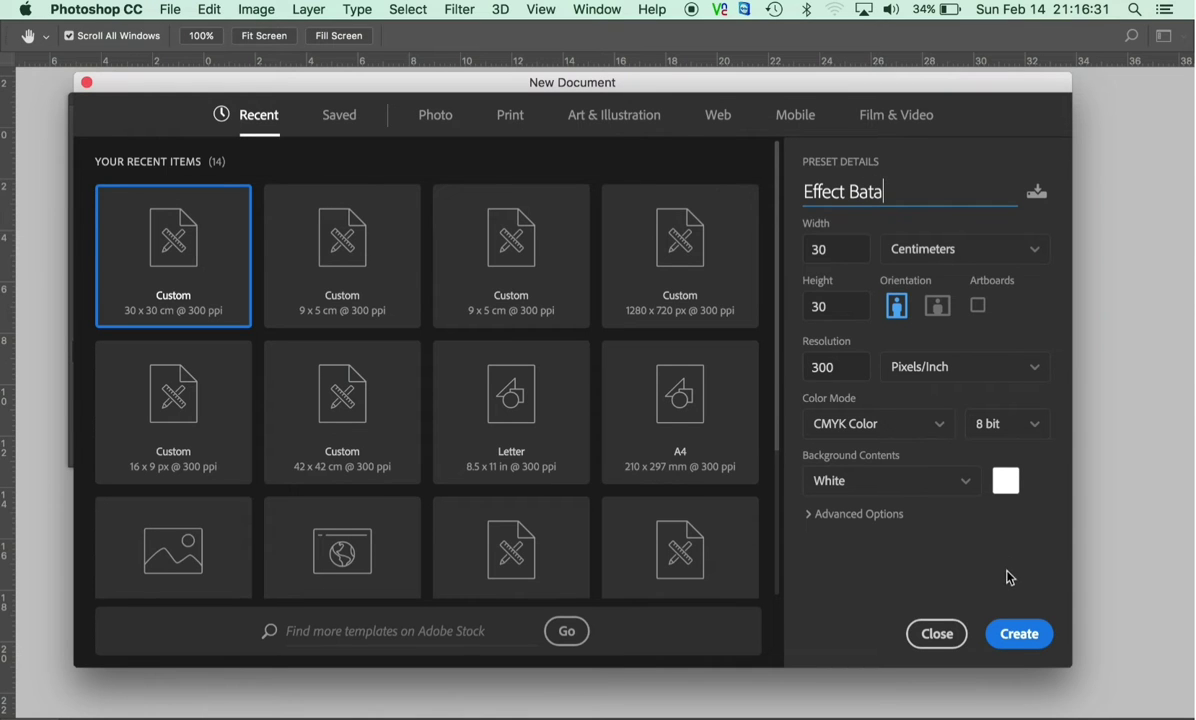
pyautogui.click(1018, 636)
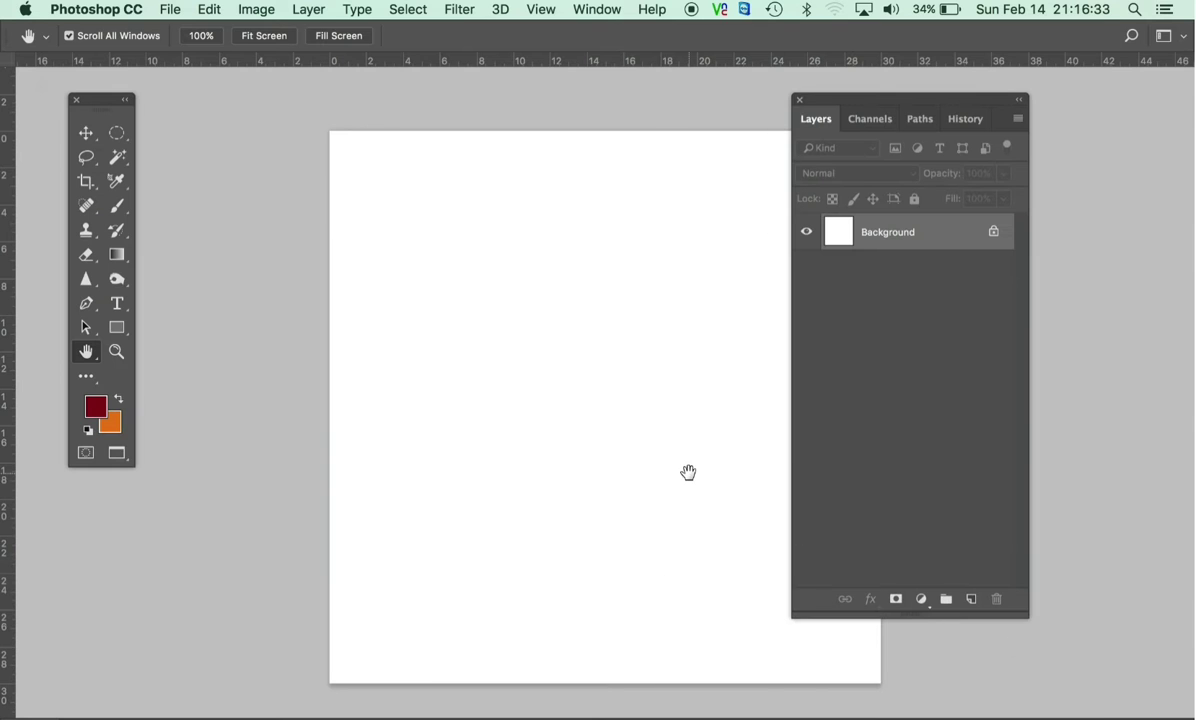
# Zoom into the canvas and add an empty Layer 1 above the Background.
pyautogui.moveTo(654, 448); pyautogui.dragTo(484, 412)
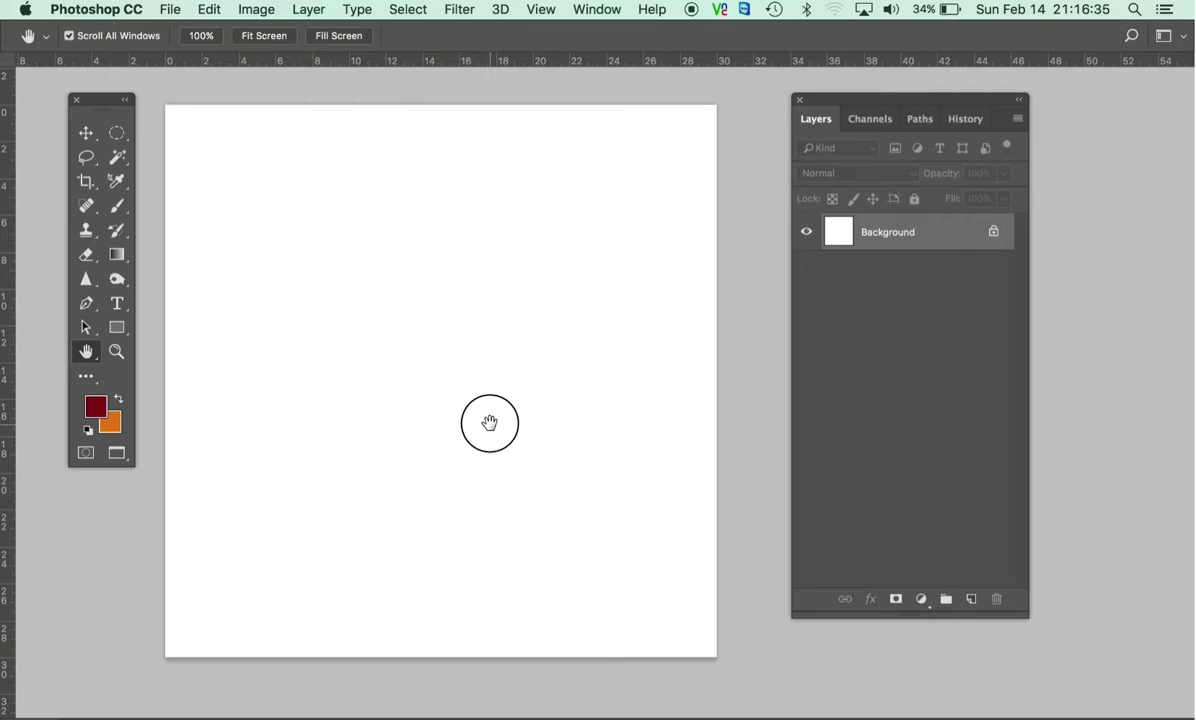
pyautogui.keyDown('ctrl'); pyautogui.click(229, 206); pyautogui.keyUp('ctrl')
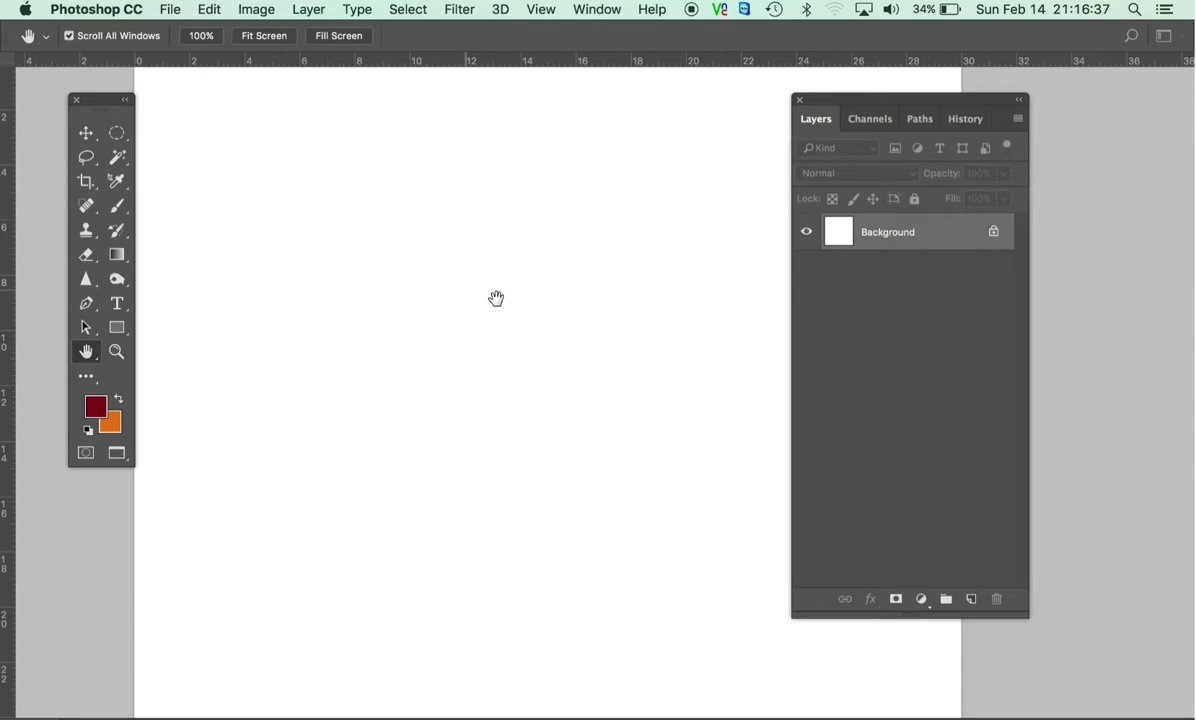
pyautogui.moveTo(497, 300); pyautogui.dragTo(529, 407)
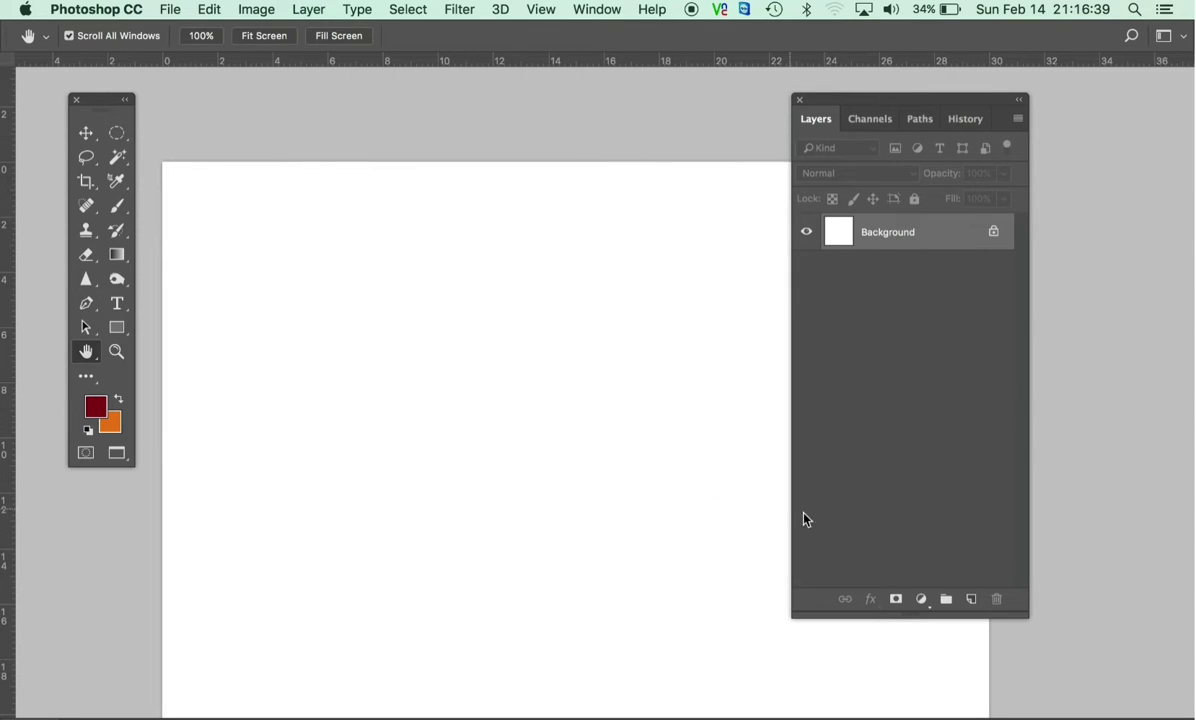
pyautogui.click(972, 600)
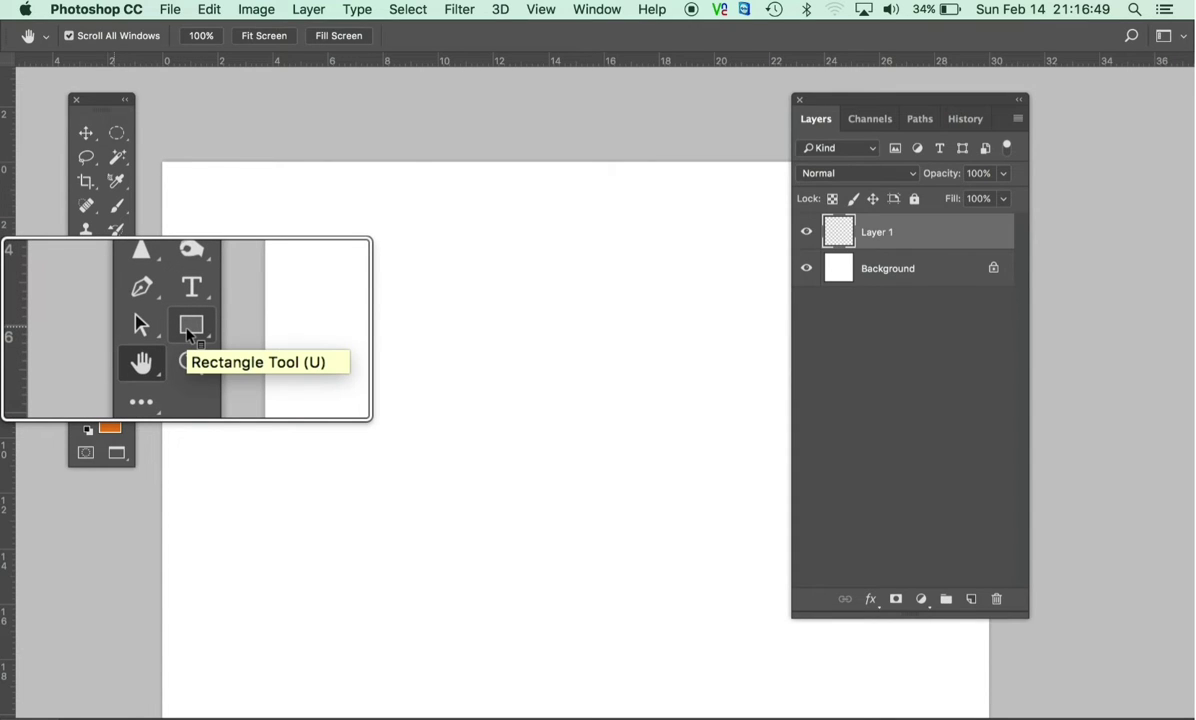
# Draw a small rectangle path near the canvas's top-left and convert it to a selection.
pyautogui.click(116, 328)
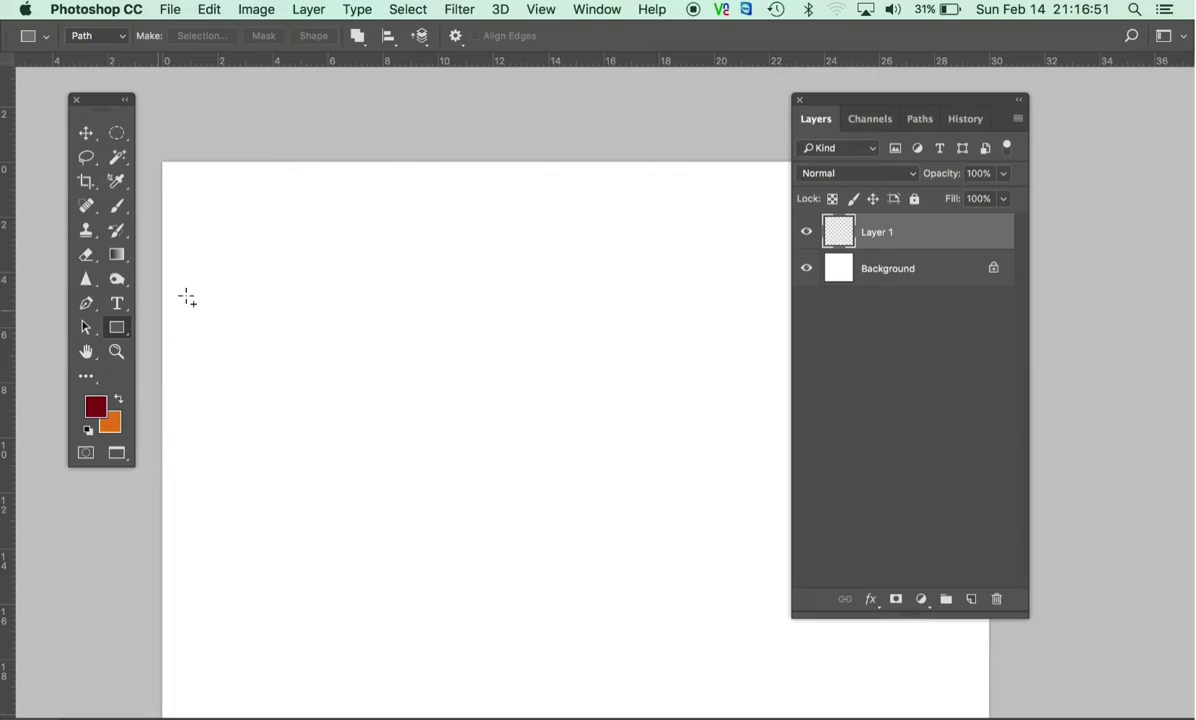
pyautogui.moveTo(191, 207); pyautogui.dragTo(316, 238)
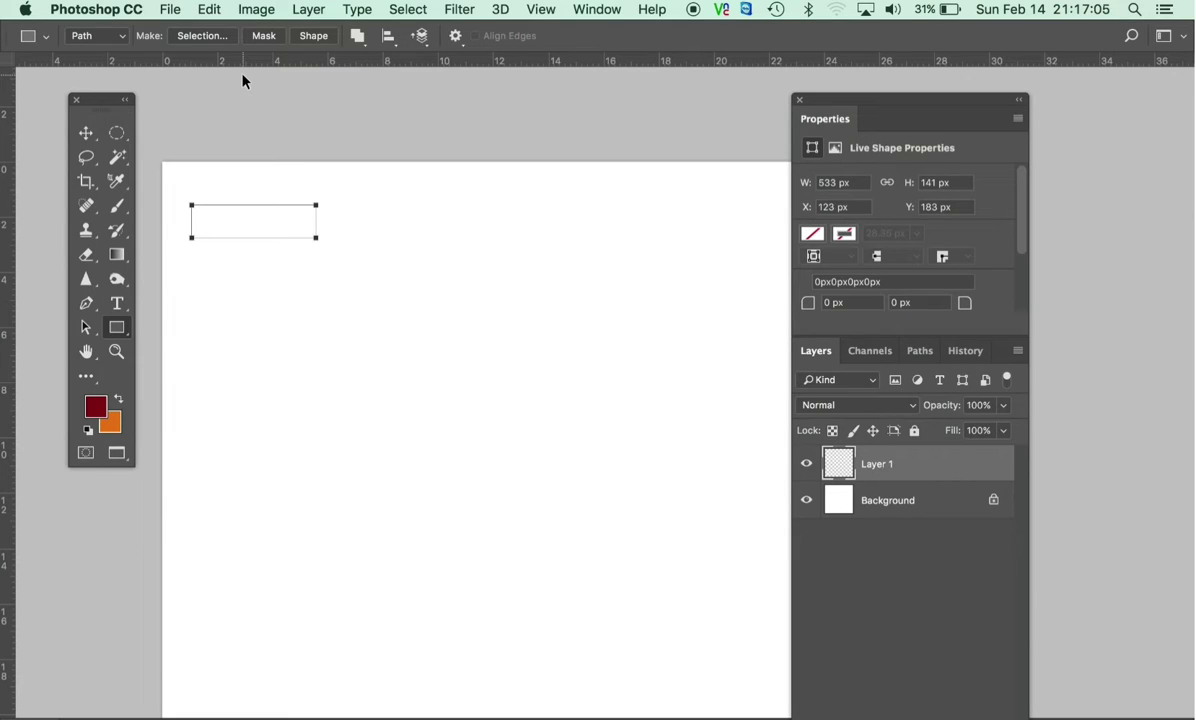
pyautogui.hotkey('ctrl', 'Return')
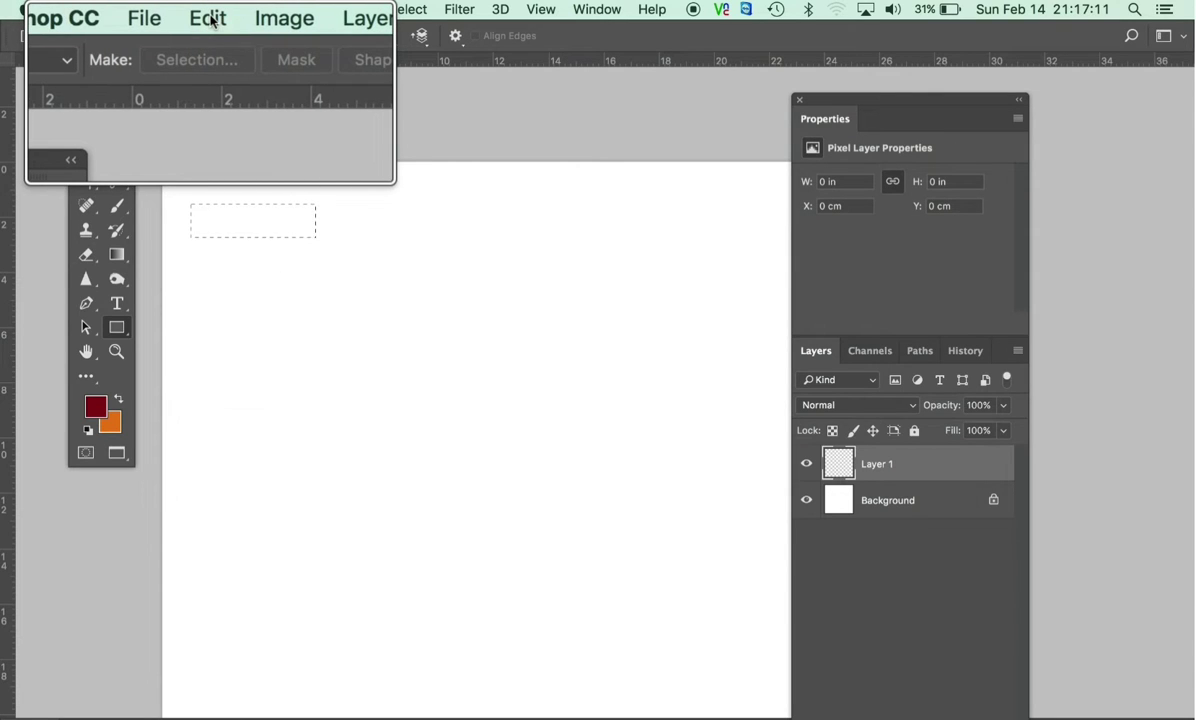
# Stroke the rectangle selection with a 15 px dark red centre line.
pyautogui.click(209, 10)
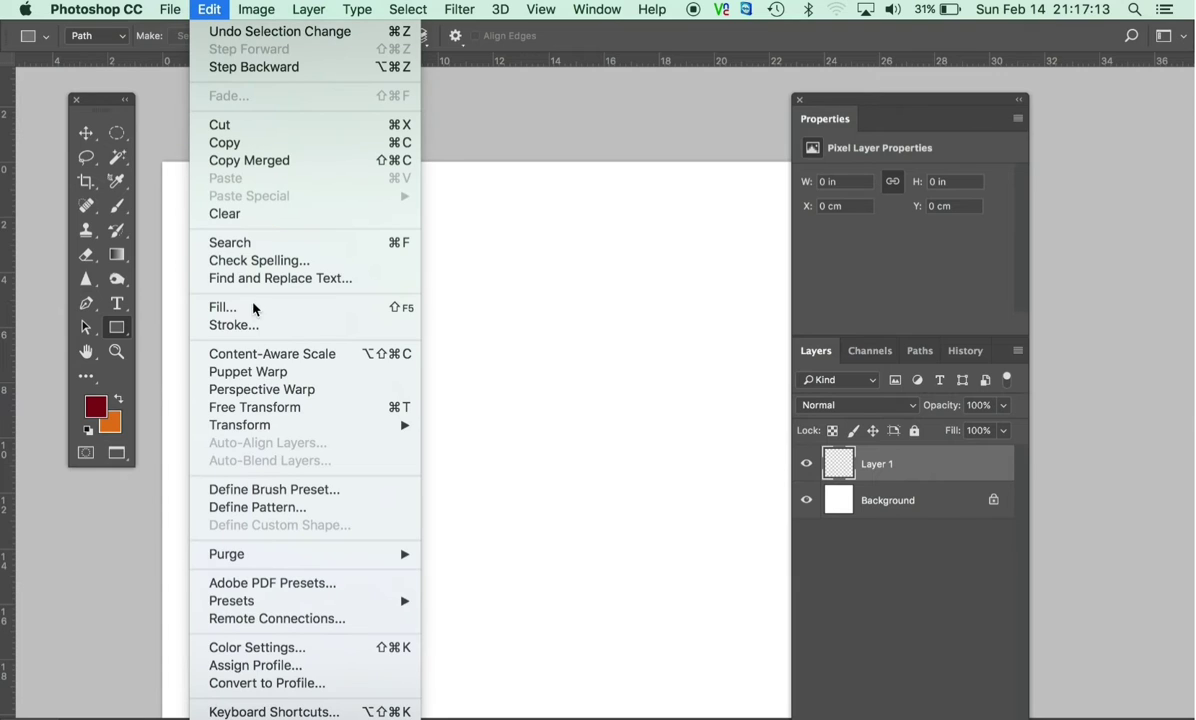
pyautogui.click(252, 326)
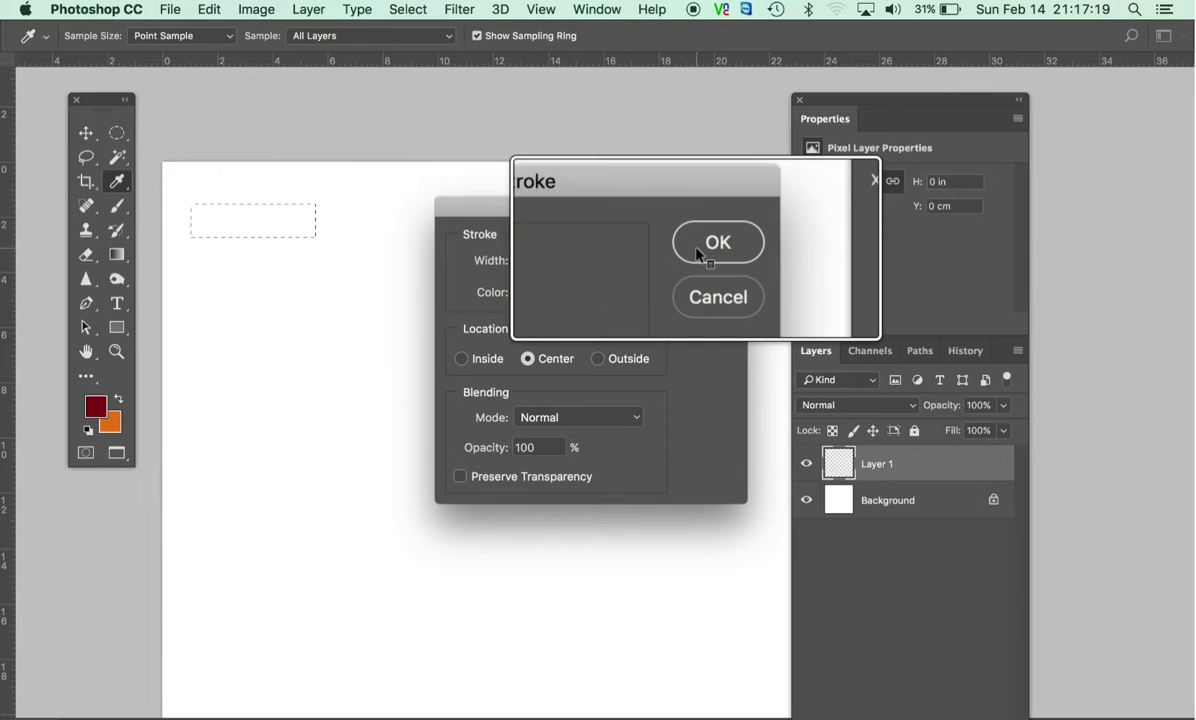
pyautogui.click(702, 247)
pyautogui.press('u')
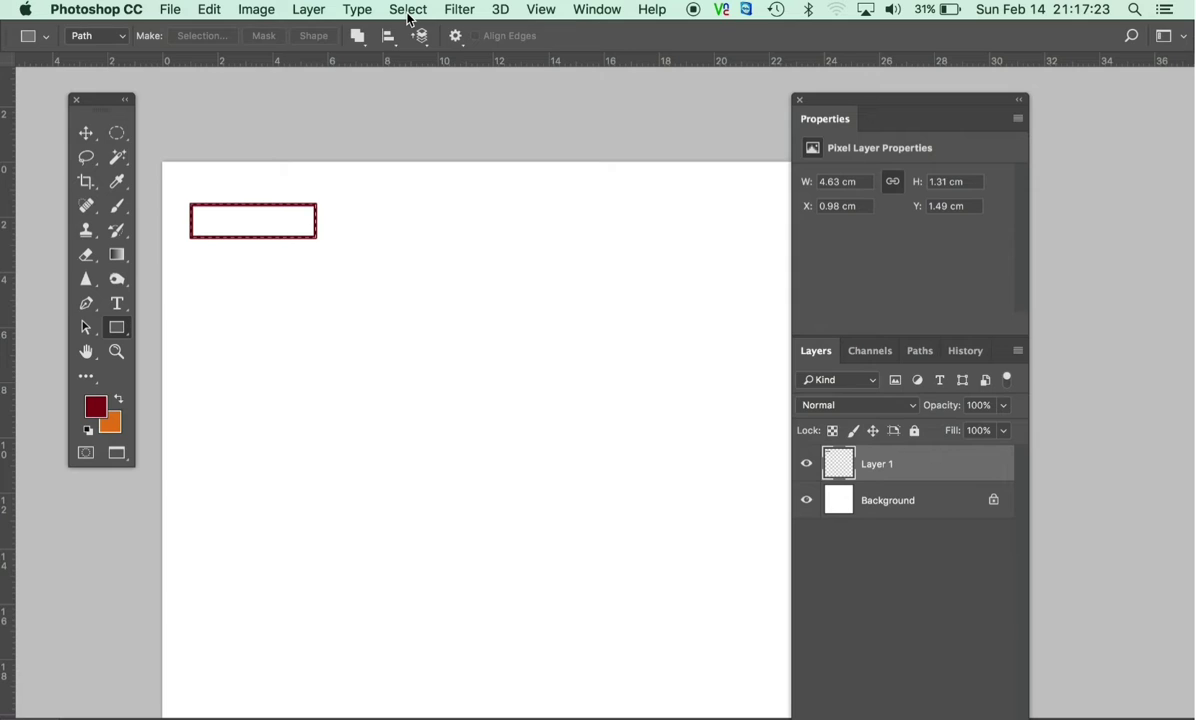
pyautogui.click(408, 10)
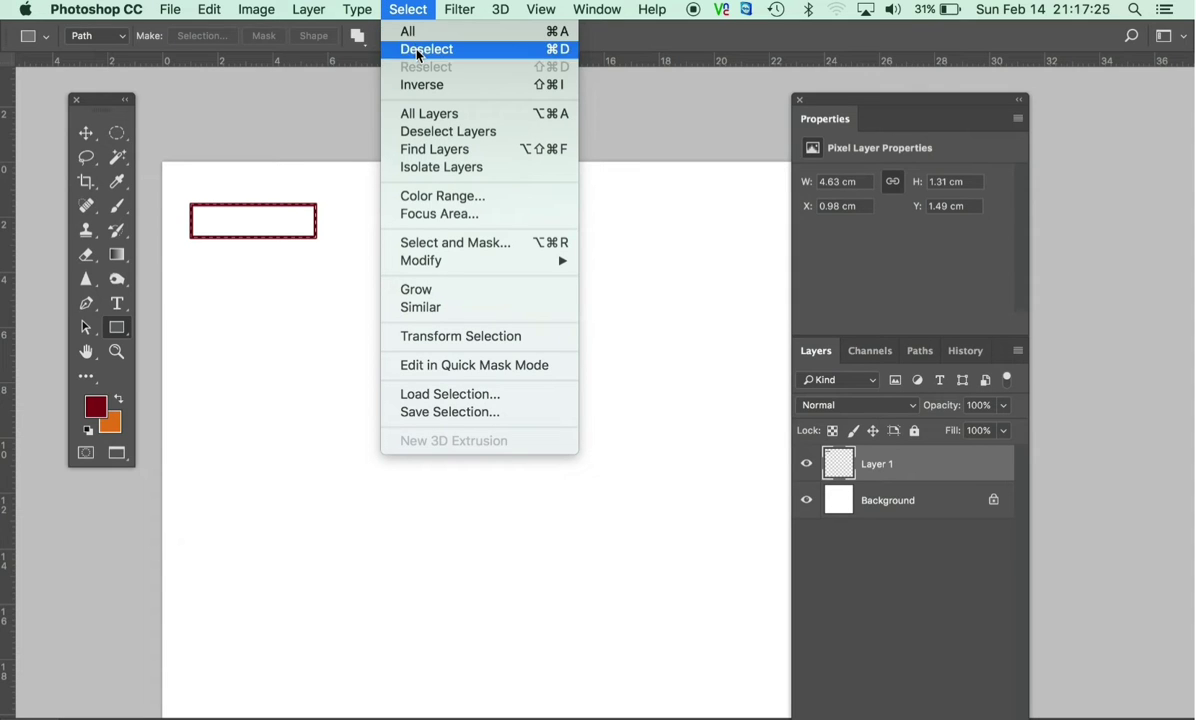
# Deselect and Alt-drag a copy of the red rectangle beside the original.
pyautogui.click(418, 52)
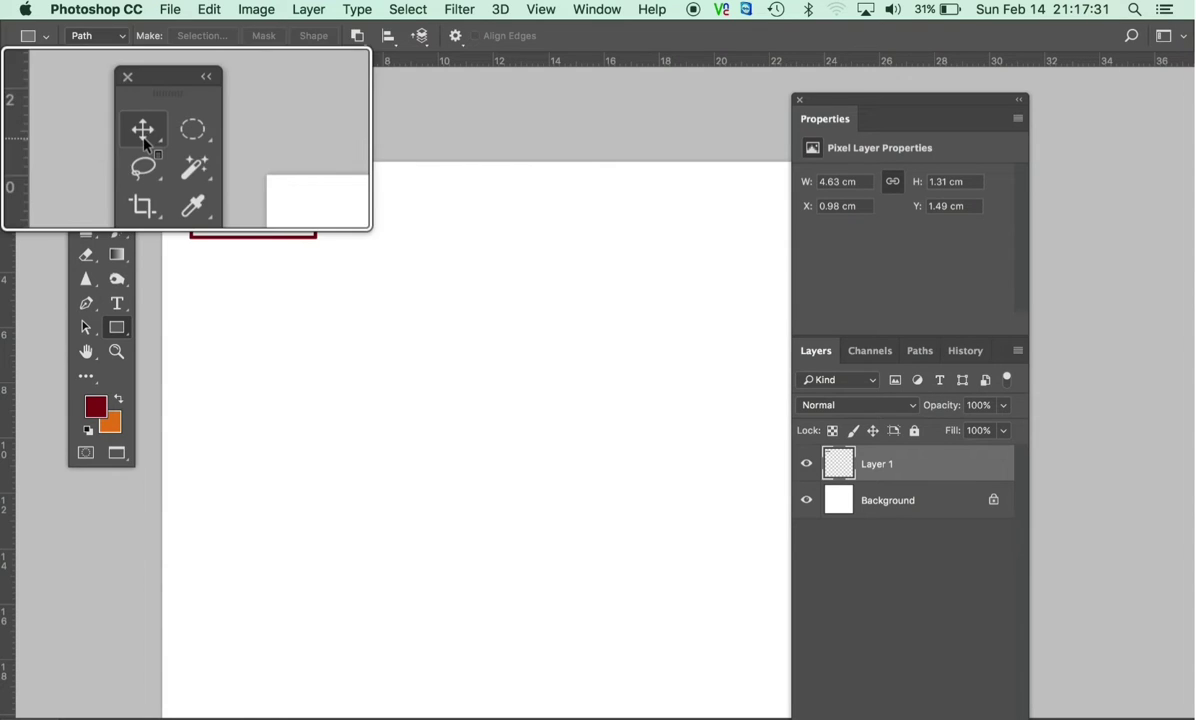
pyautogui.click(87, 140)
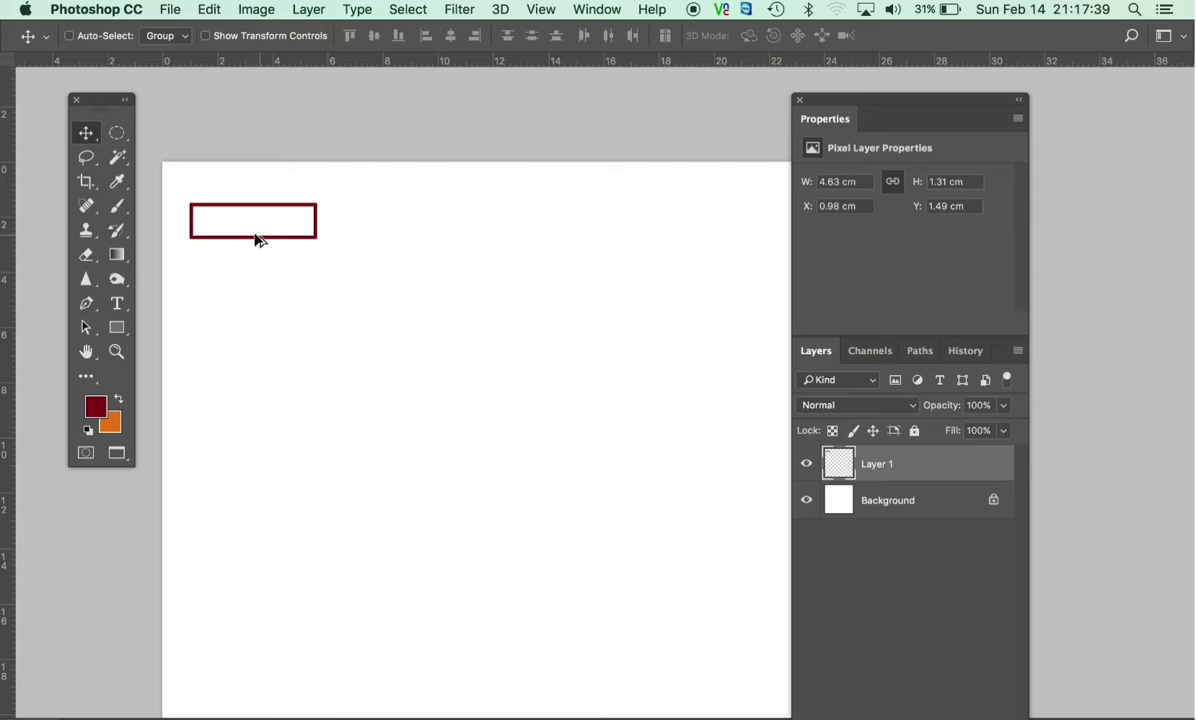
pyautogui.moveTo(250, 237); pyautogui.dragTo(372, 236)
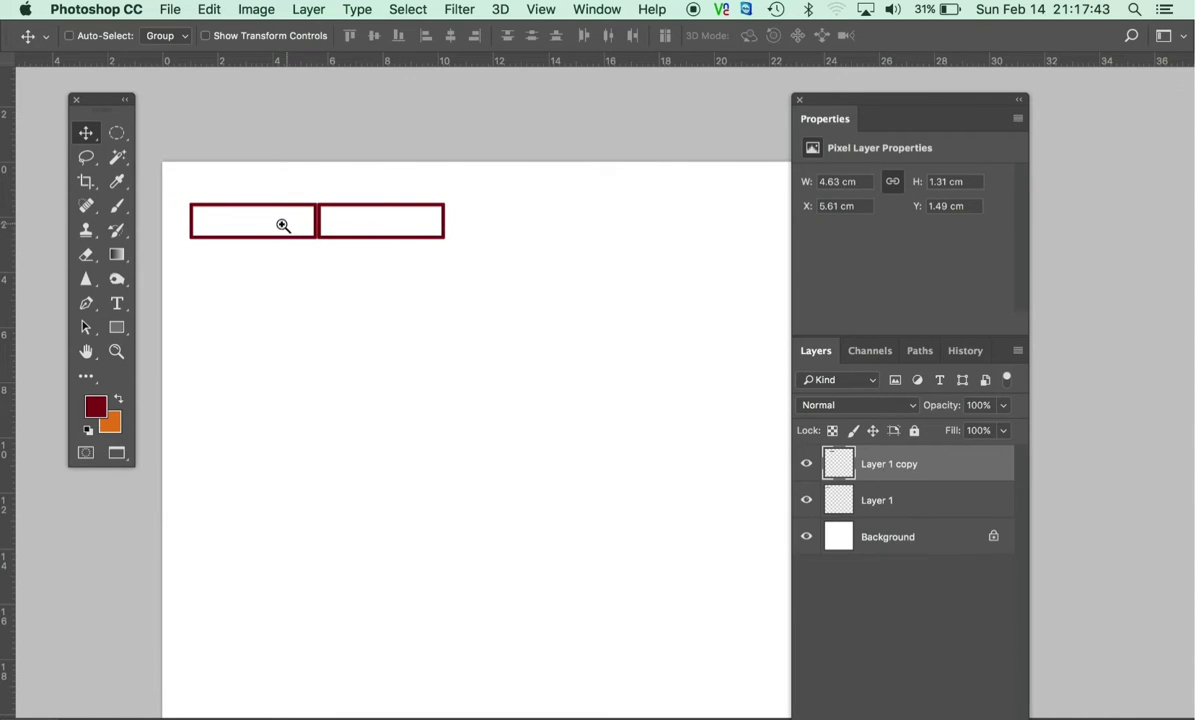
pyautogui.moveTo(280, 227)
pyautogui.mouseDown()
pyautogui.moveTo(300, 221)
pyautogui.moveTo(340, 302)
pyautogui.mouseUp()
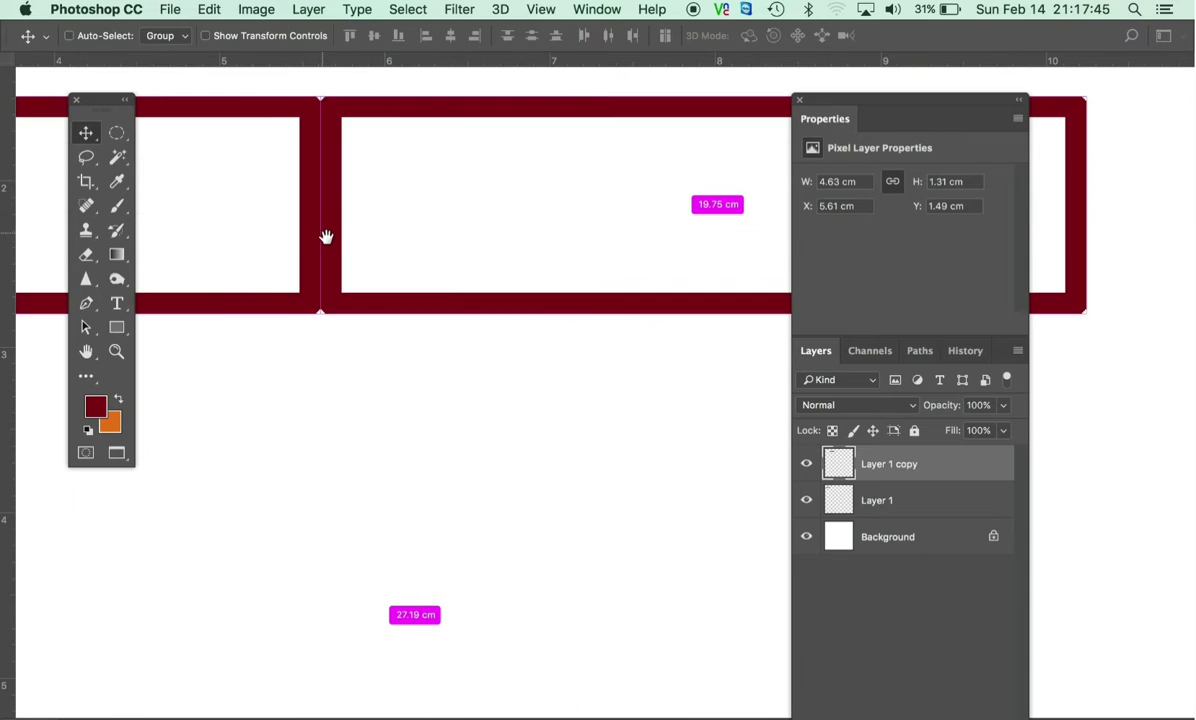
pyautogui.keyDown('alt'); pyautogui.click(333, 270); pyautogui.keyUp('alt')
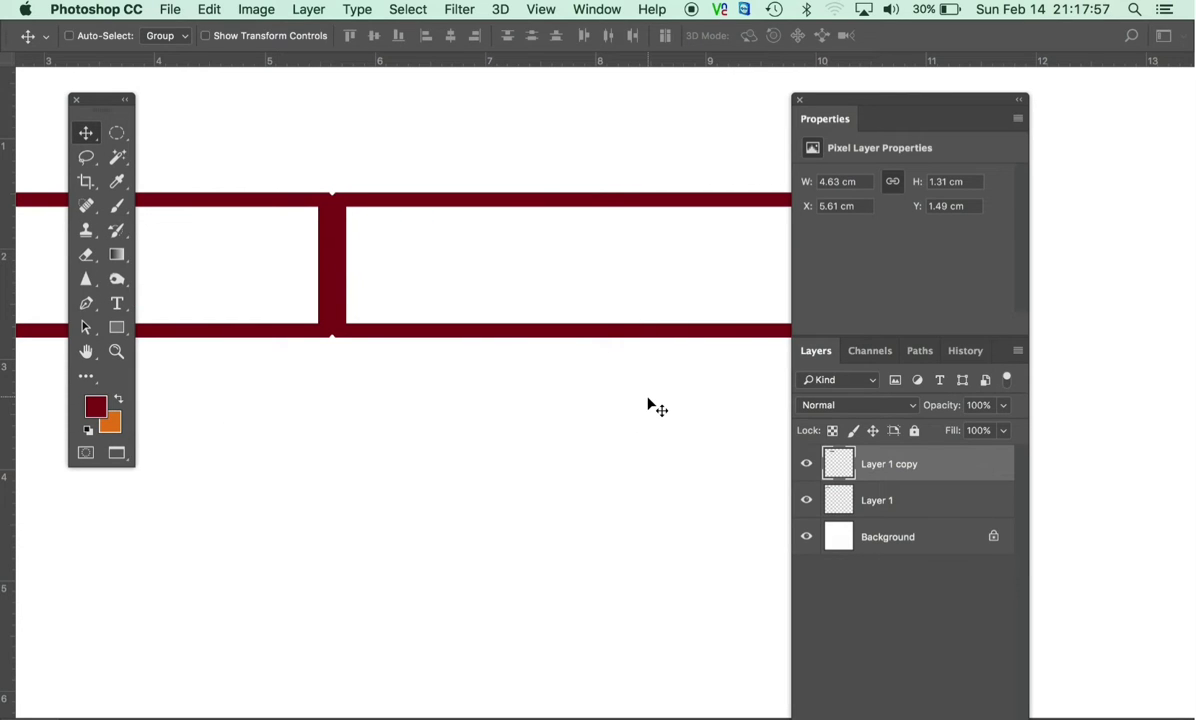
# Nudge the copy left until both outlines share one dividing line, zooming to check.
pyautogui.press('Left')
pyautogui.press('Left')
pyautogui.press('Left')
pyautogui.press('Left')
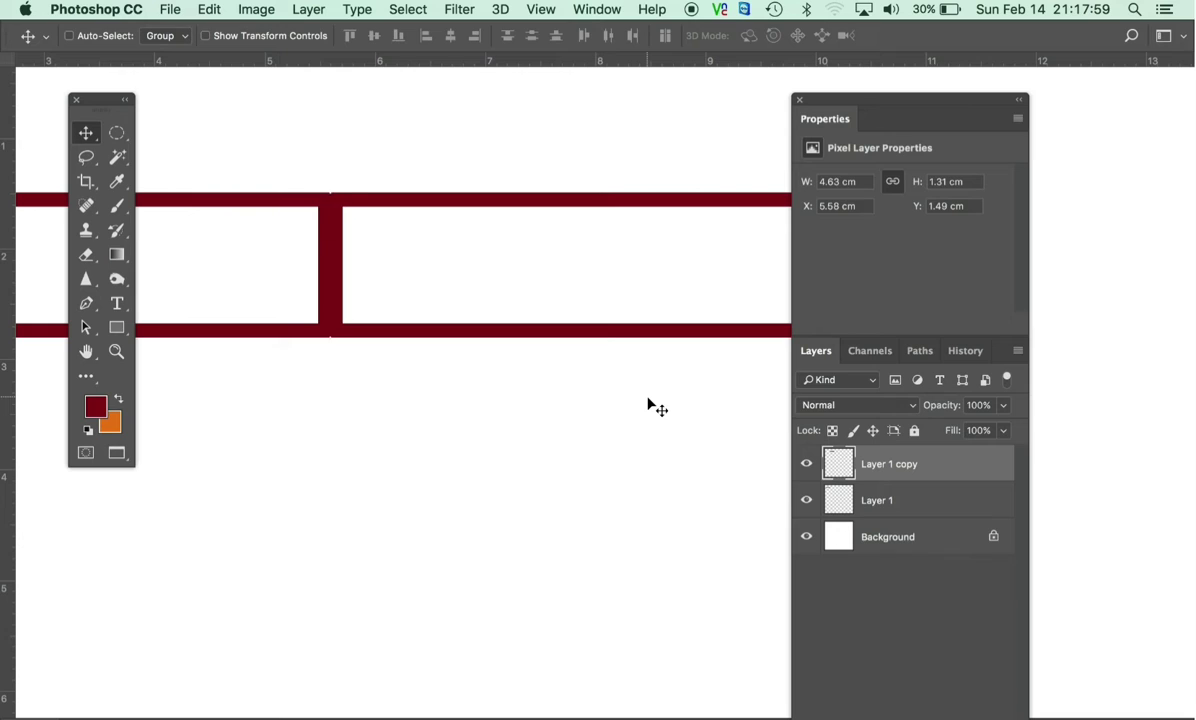
pyautogui.press('Left')
pyautogui.press('Left')
pyautogui.press('Left')
pyautogui.press('Left')
pyautogui.press('Left')
pyautogui.press('Left')
pyautogui.press('Left')
pyautogui.press('Left')
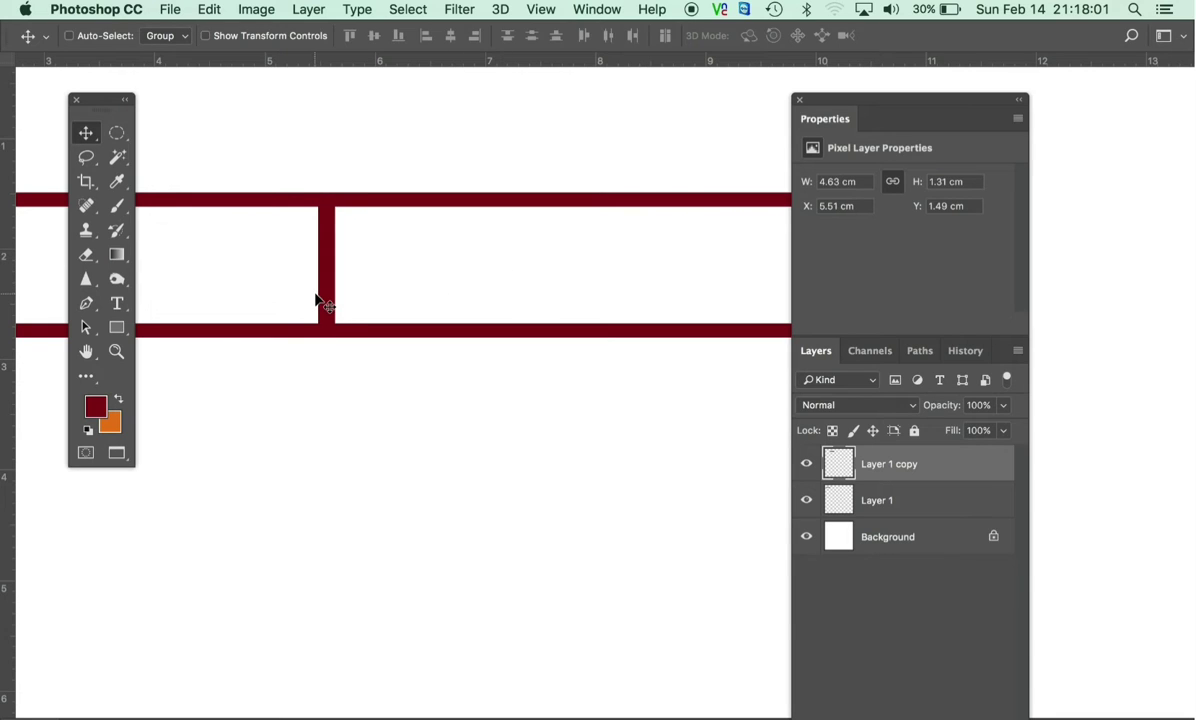
pyautogui.press('Left')
pyautogui.press('Left')
pyautogui.keyDown('alt'); pyautogui.click(370, 265); pyautogui.keyUp('alt')
pyautogui.keyDown('alt'); pyautogui.click(369, 270); pyautogui.keyUp('alt')
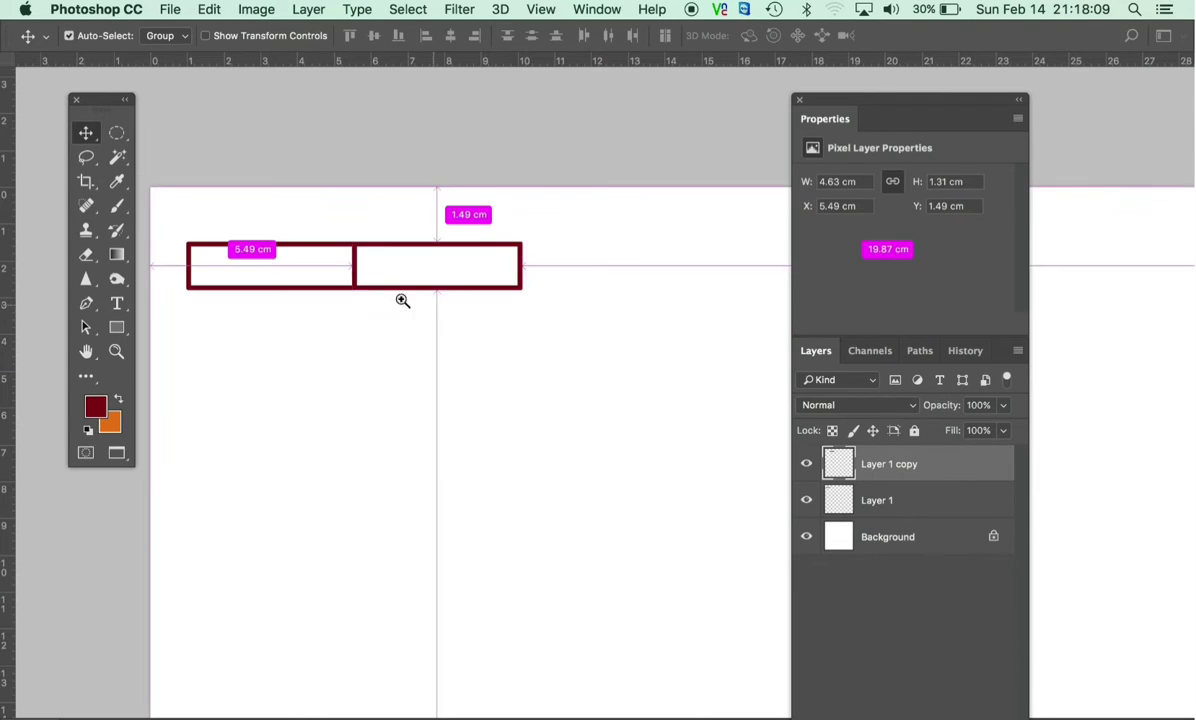
pyautogui.keyDown('ctrl'); pyautogui.click(343, 275); pyautogui.keyUp('ctrl')
pyautogui.keyDown('ctrl'); pyautogui.click(368, 277); pyautogui.keyUp('ctrl')
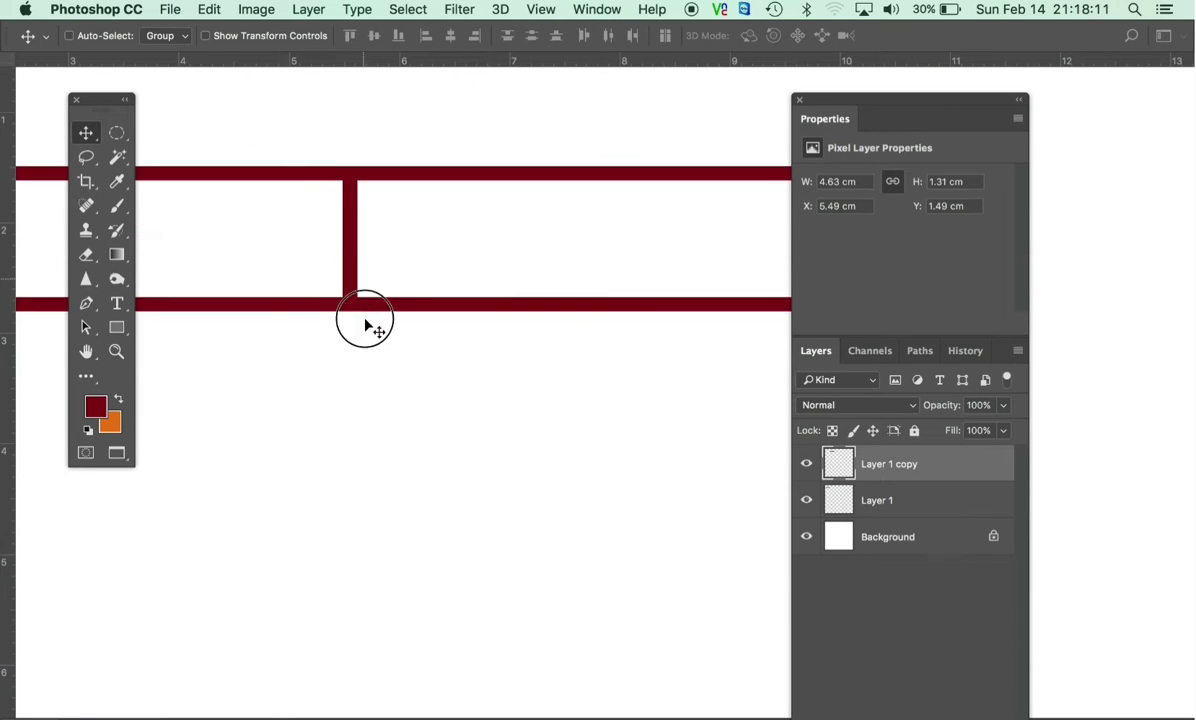
pyautogui.scroll(3, 366, 323)
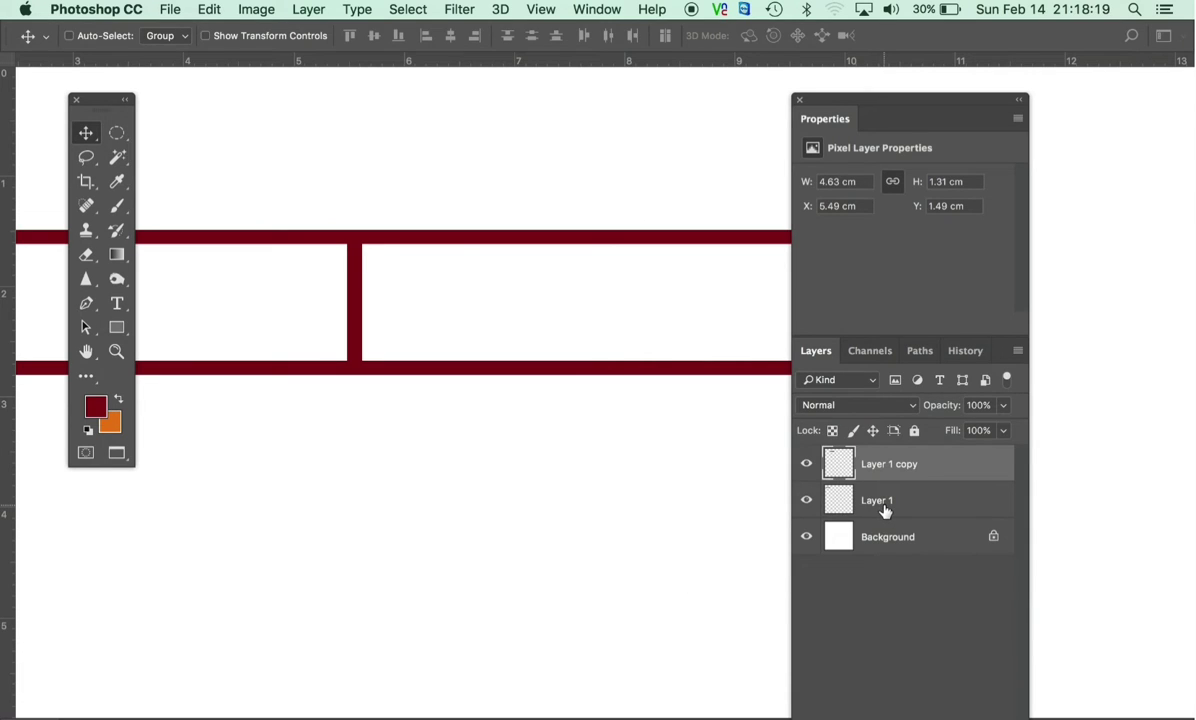
# Merge the two rectangle outline layers into one layer.
pyautogui.keyDown('shift'); pyautogui.click(887, 510); pyautogui.keyUp('shift')
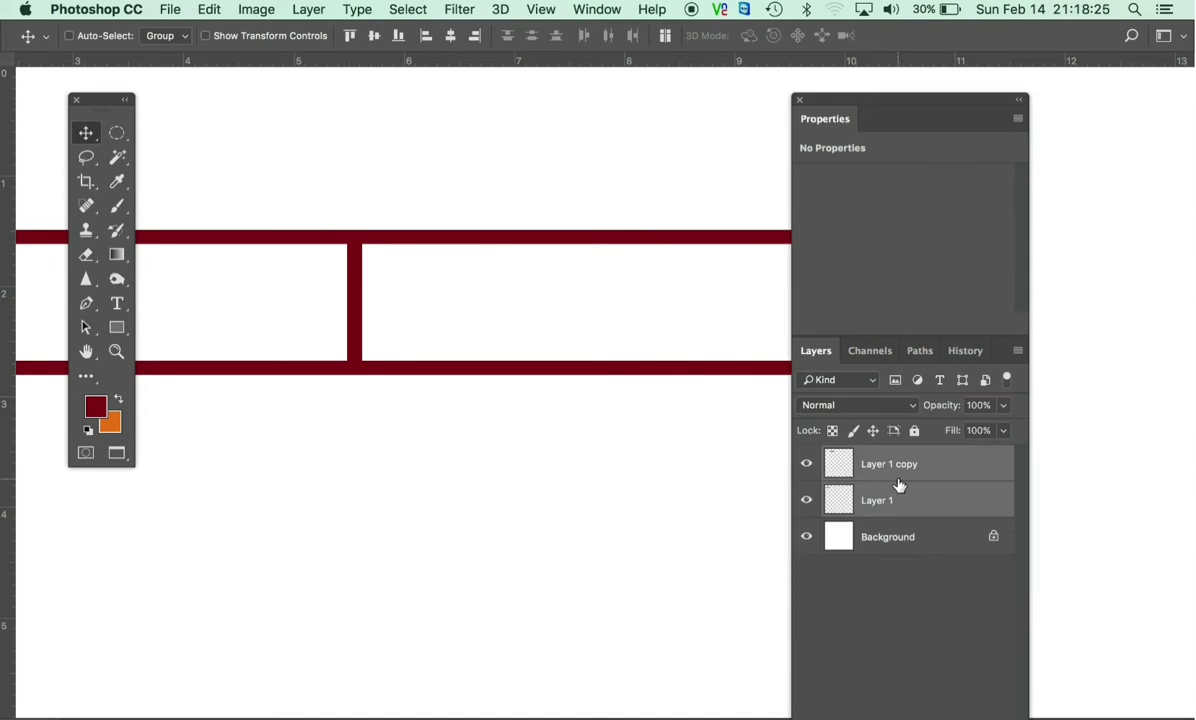
pyautogui.click(1018, 354)
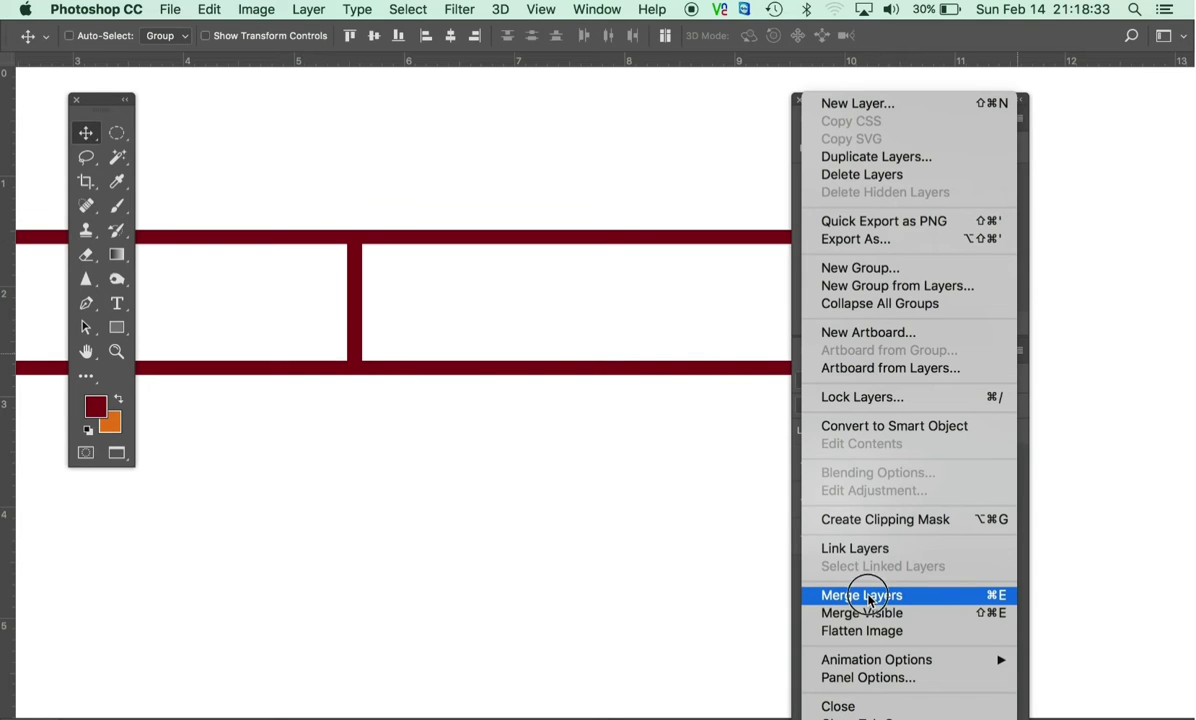
pyautogui.click(866, 597)
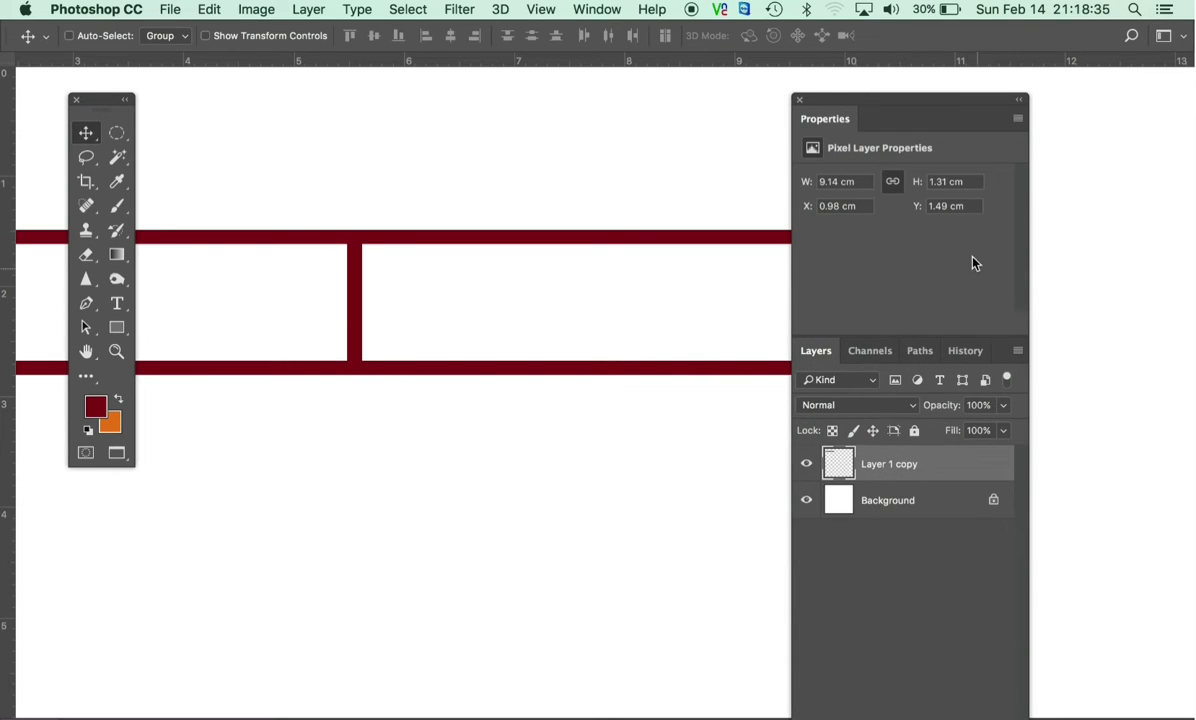
# Close the Properties panel and place a copy of the two-cell frame to the right.
pyautogui.click(1018, 120)
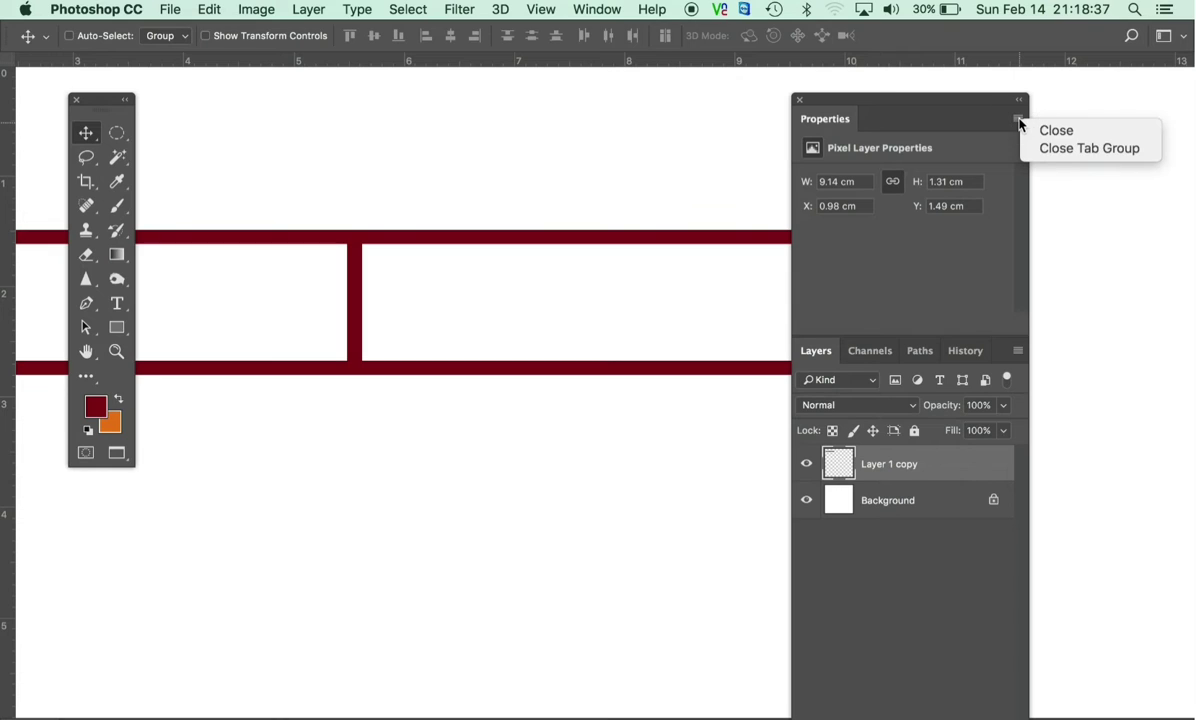
pyautogui.click(1060, 148)
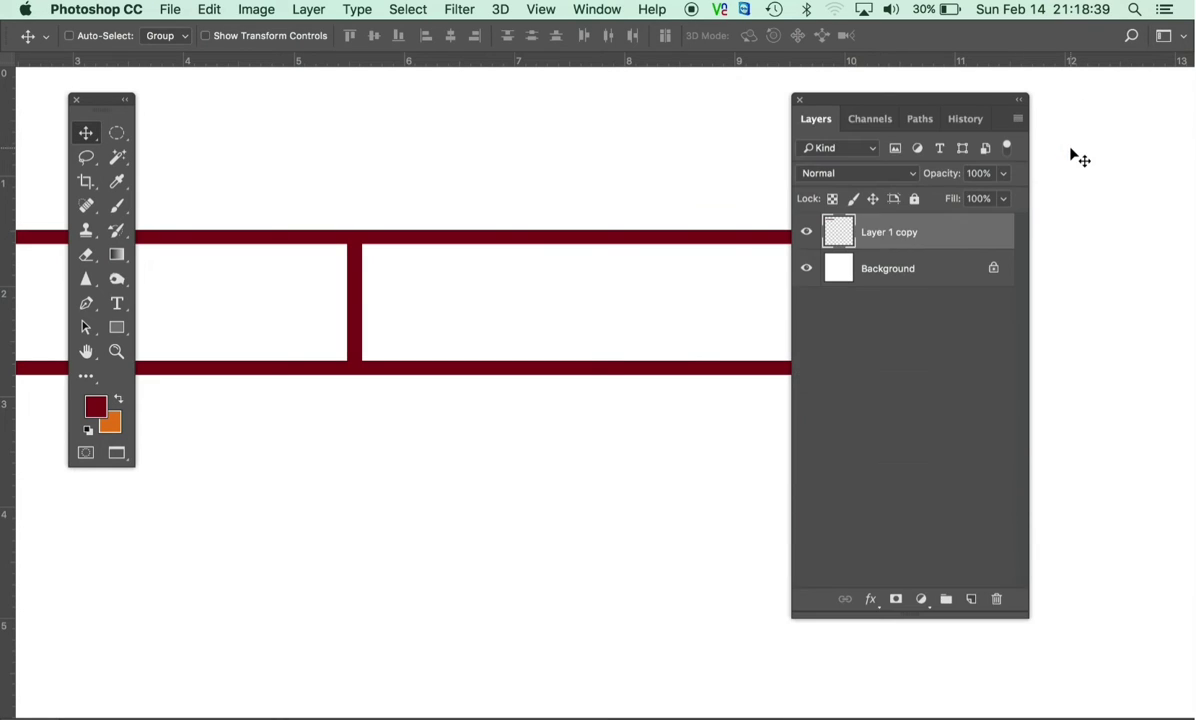
pyautogui.press('super+minus')
pyautogui.press('super+minus')
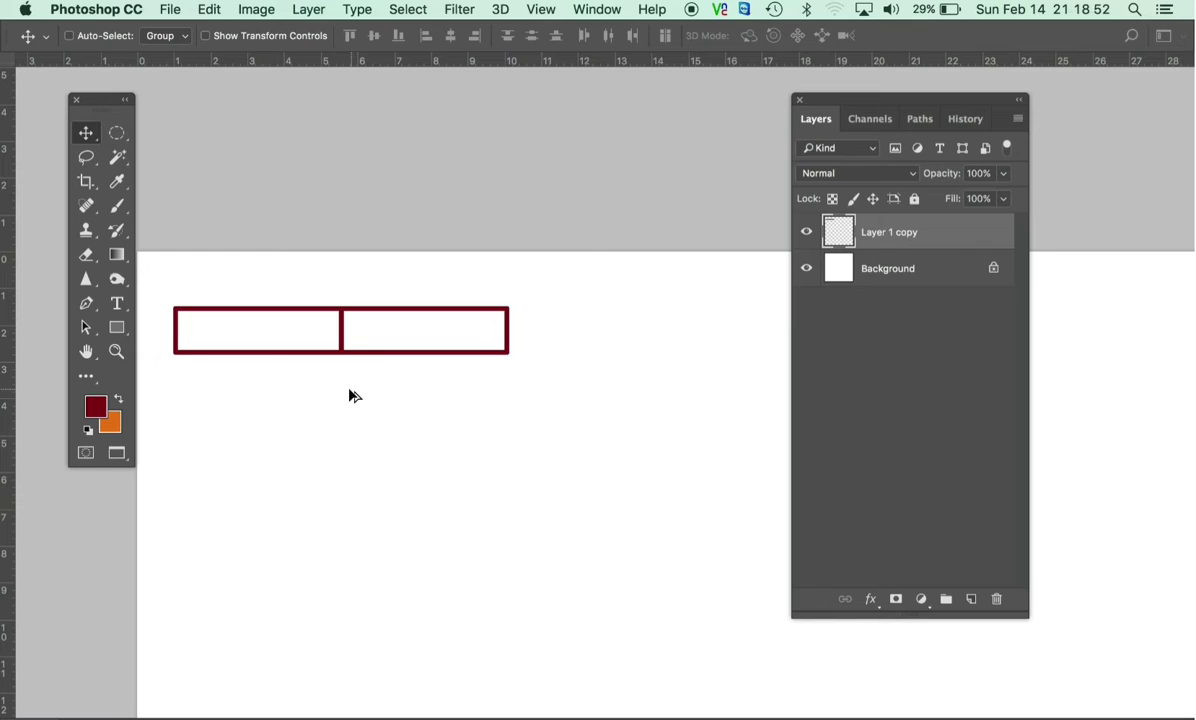
pyautogui.moveTo(300, 375); pyautogui.dragTo(608, 364)
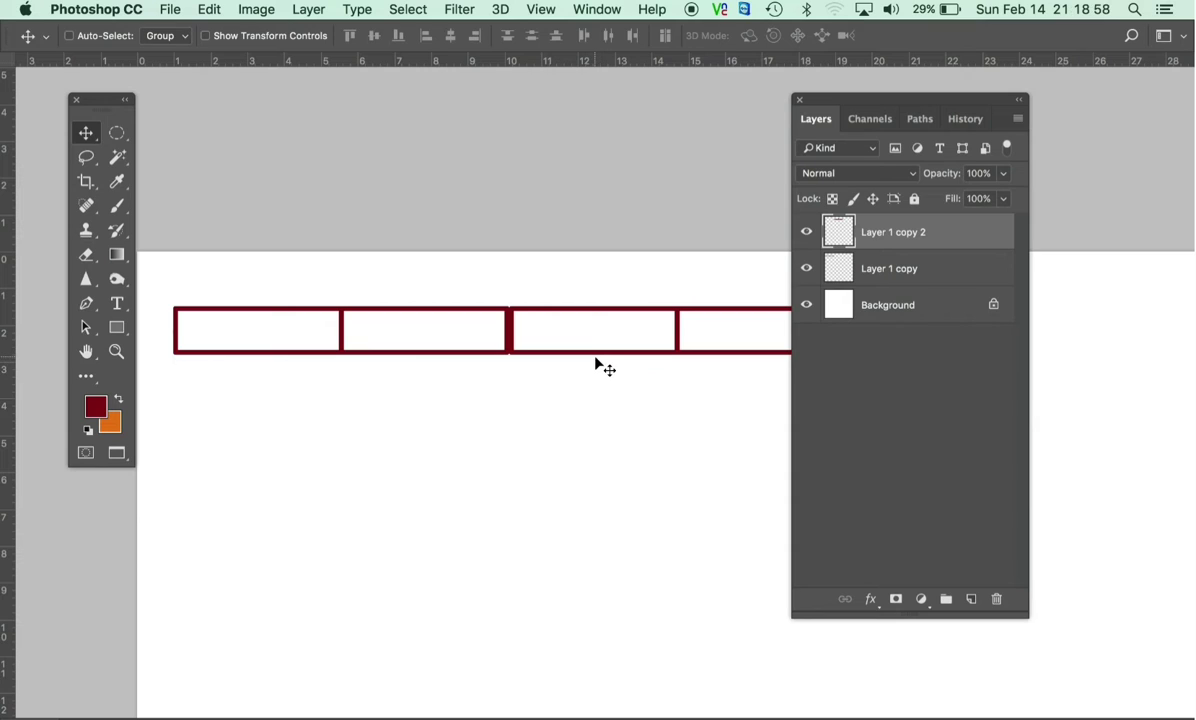
# Butt the frame copy against the original and merge them with Cmd+E.
pyautogui.press('Left')
pyautogui.press('Left')
pyautogui.press('Left')
pyautogui.press('Left')
pyautogui.press('Left')
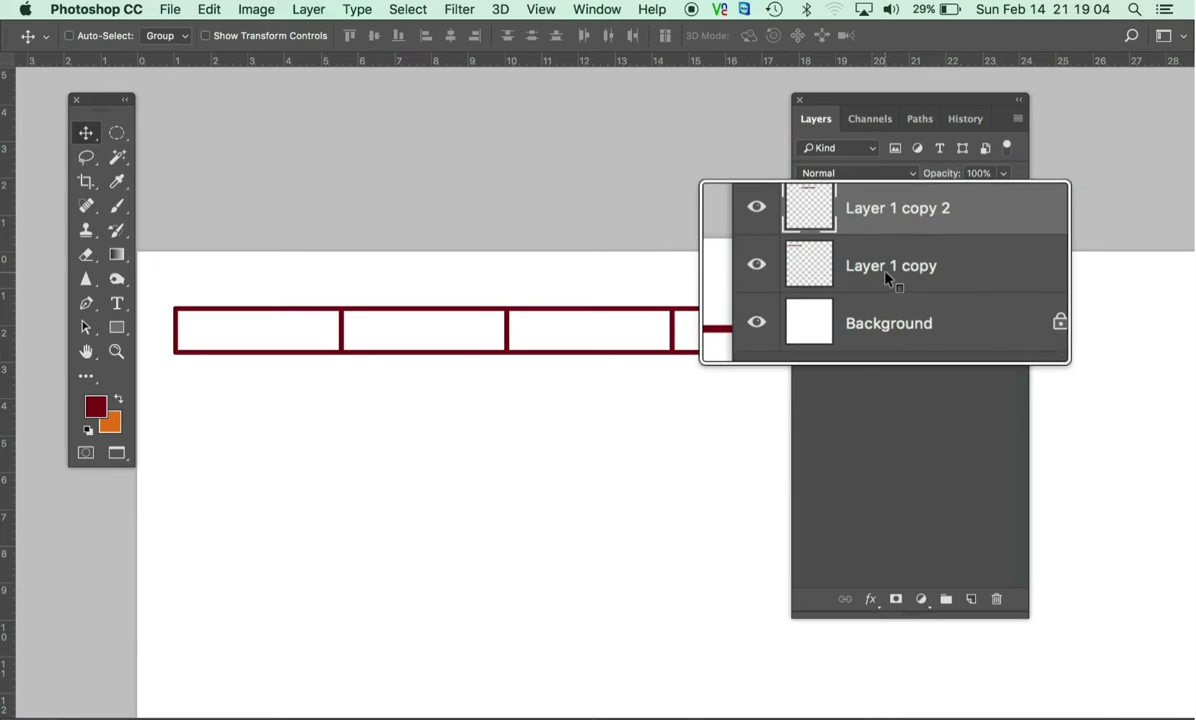
pyautogui.keyDown('shift'); pyautogui.click(888, 270); pyautogui.keyUp('shift')
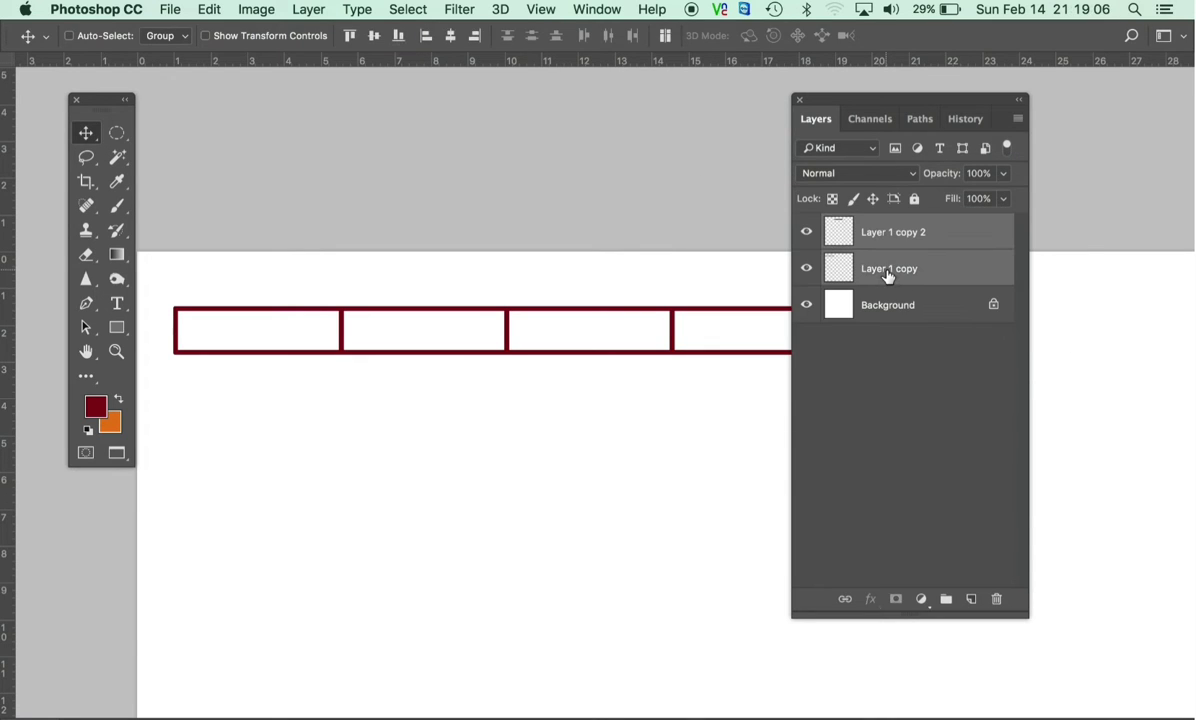
pyautogui.press('ctrl')
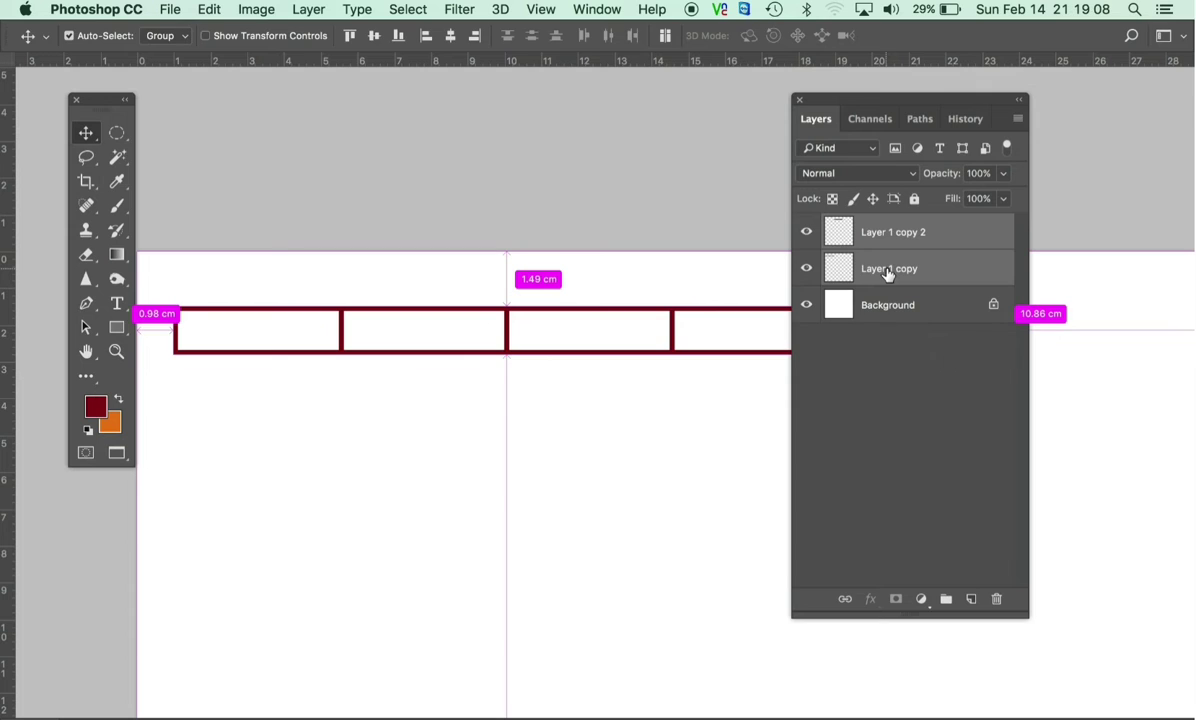
pyautogui.hotkey('ctrl', 'e')
# Add another copy of the row to the right, align it end to end, and merge.
pyautogui.hscroll(3, 450, 390)
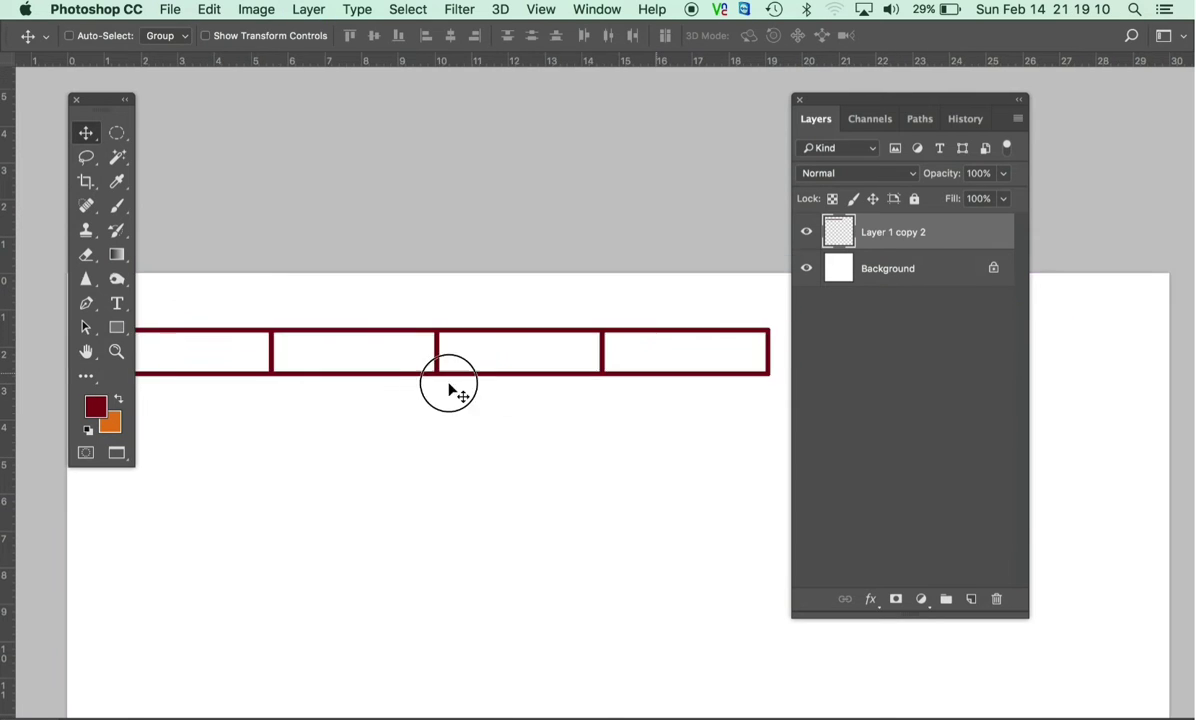
pyautogui.hscroll(5, 450, 390)
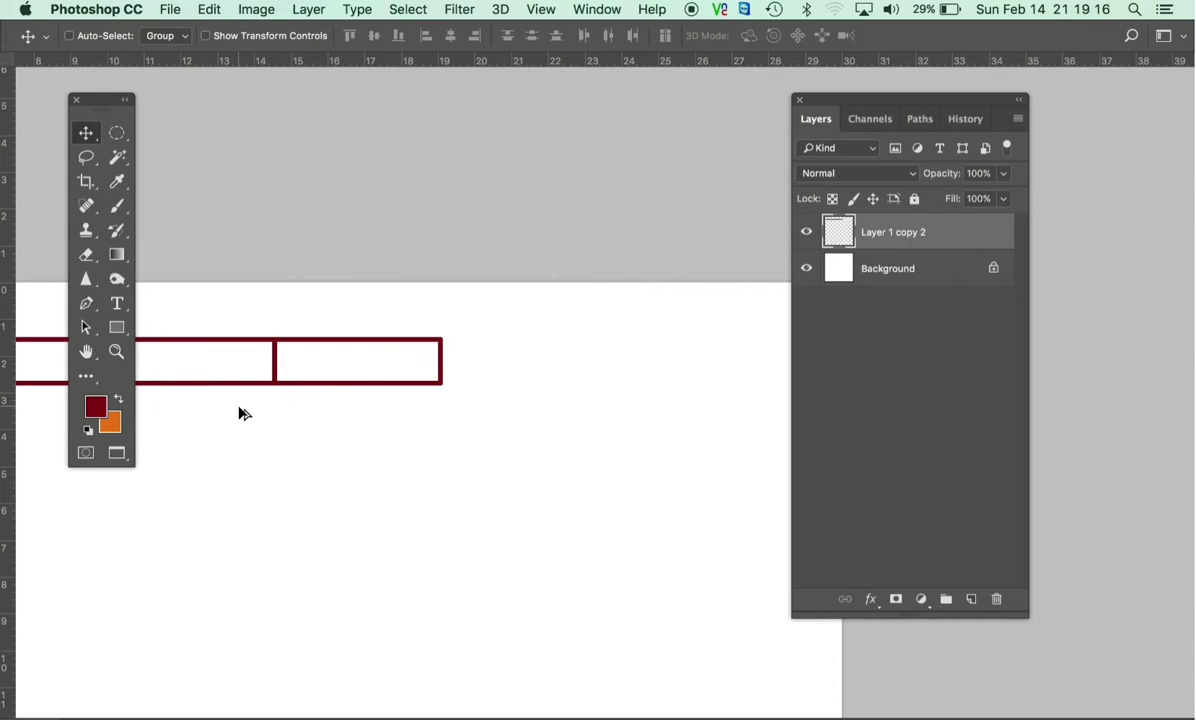
pyautogui.moveTo(228, 410); pyautogui.dragTo(628, 411)
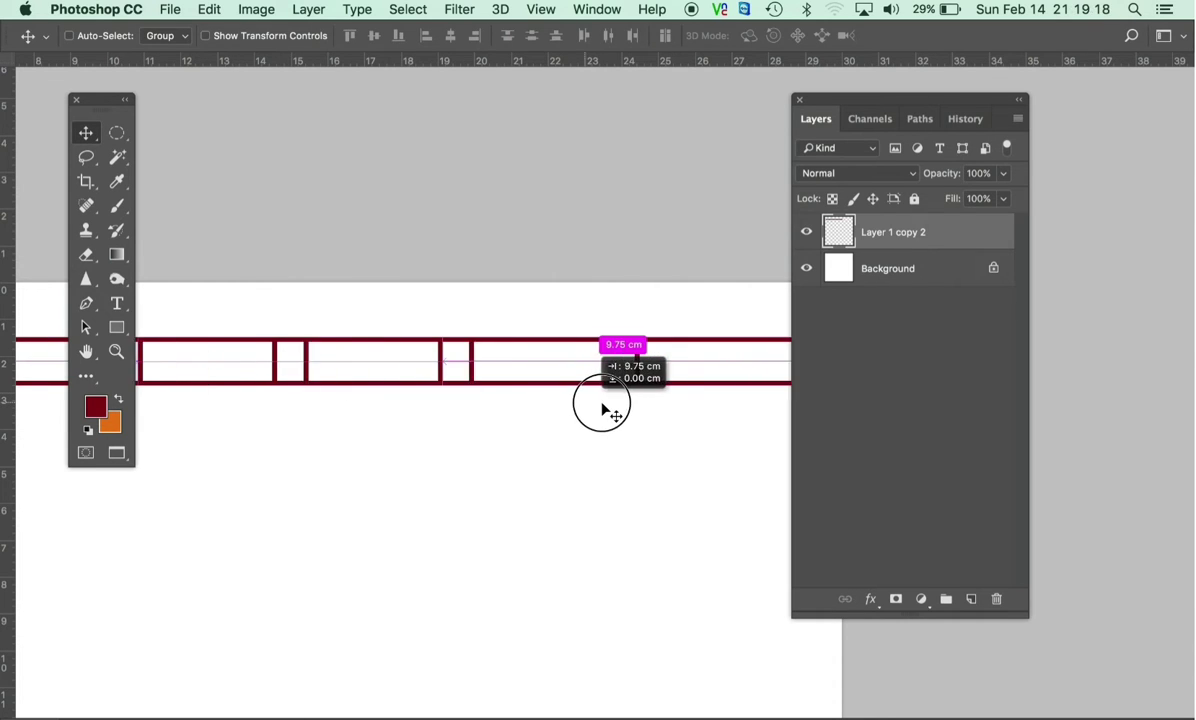
pyautogui.moveTo(245, 412); pyautogui.dragTo(494, 403)
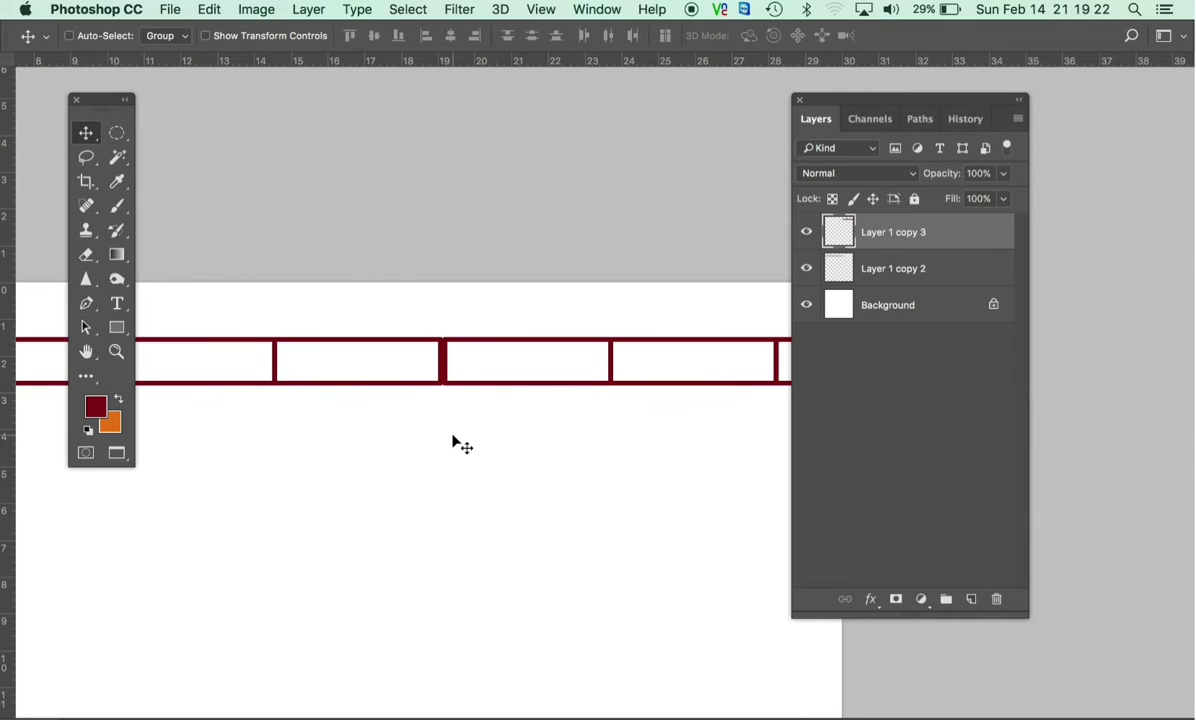
pyautogui.press('Left')
pyautogui.press('Left')
pyautogui.press('Left')
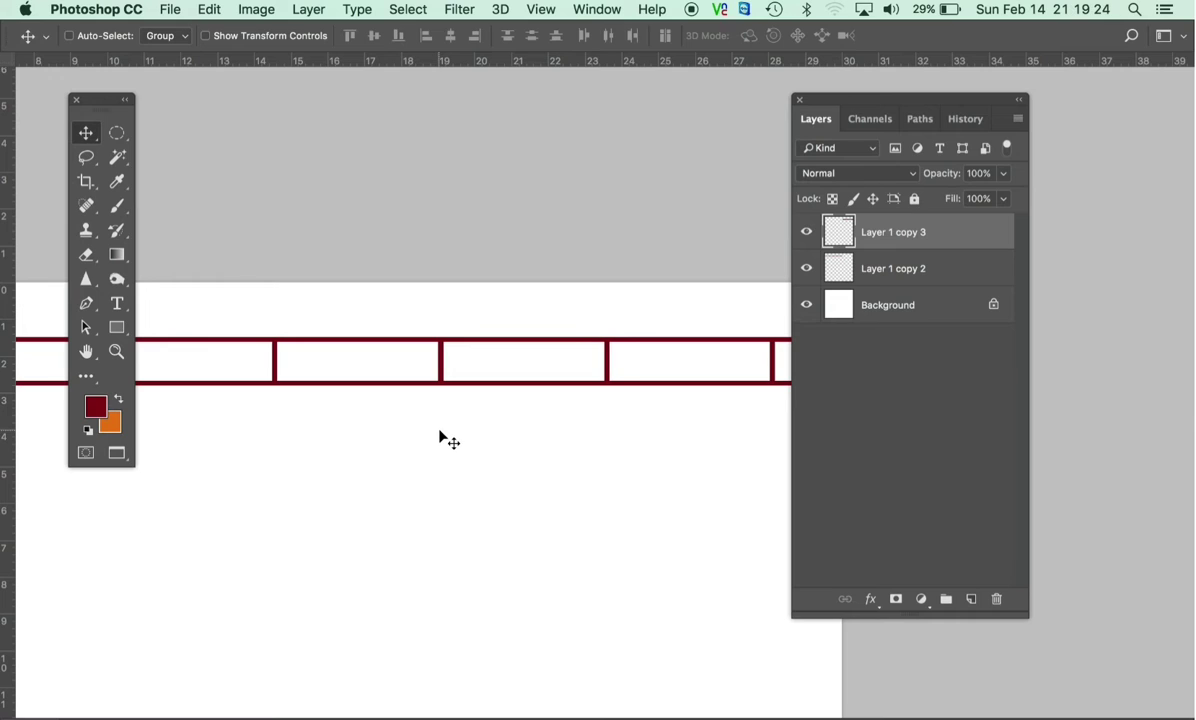
pyautogui.press('Left')
pyautogui.keyDown('shift'); pyautogui.click(898, 274); pyautogui.keyUp('shift')
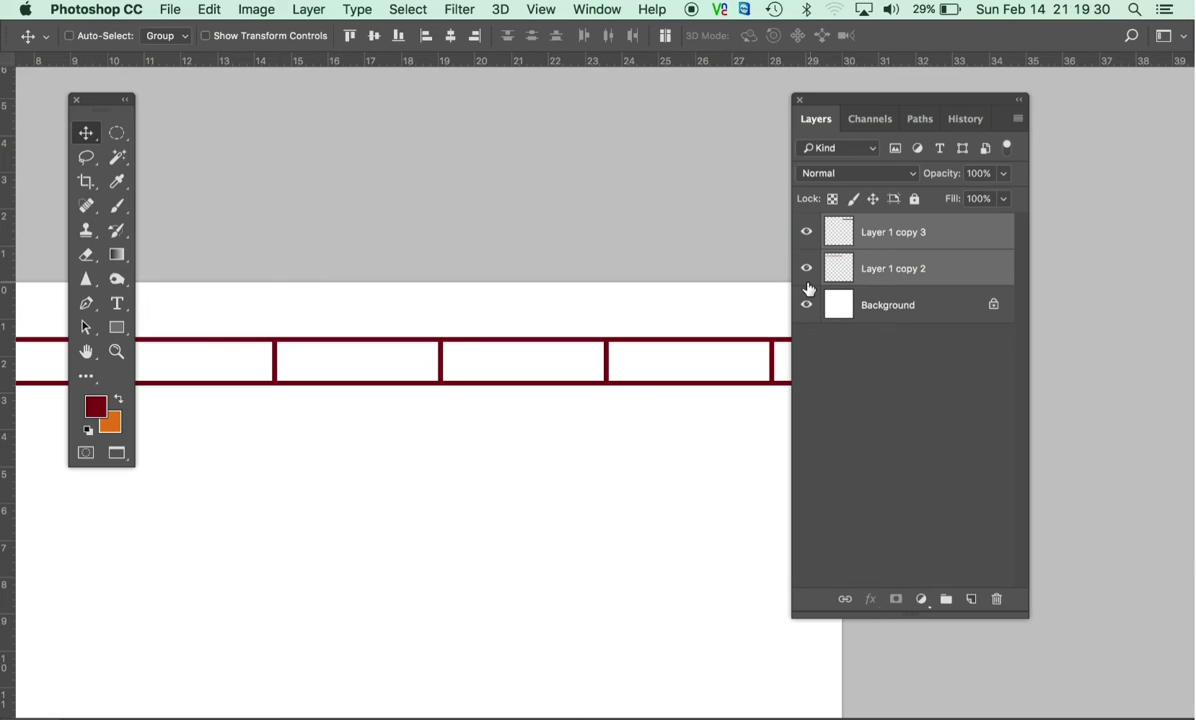
pyautogui.press('super+e')
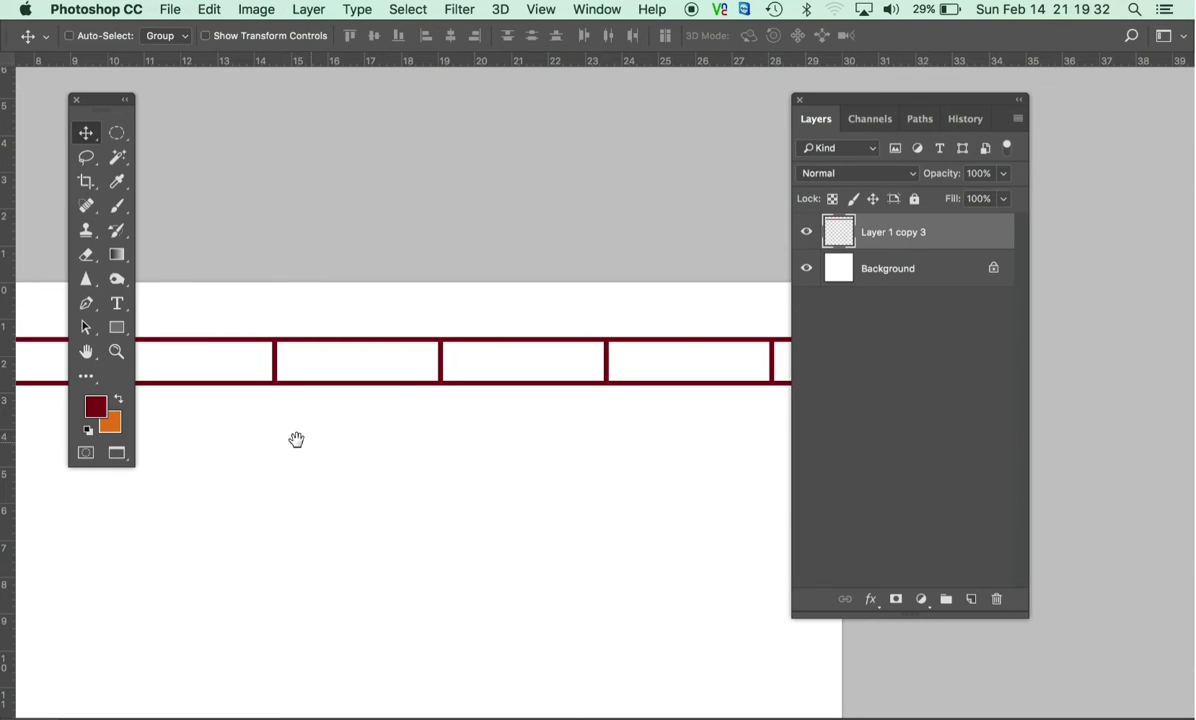
# Copy the row below, shift it left half a brick to stagger, and merge both rows.
pyautogui.moveTo(294, 440); pyautogui.dragTo(582, 440)
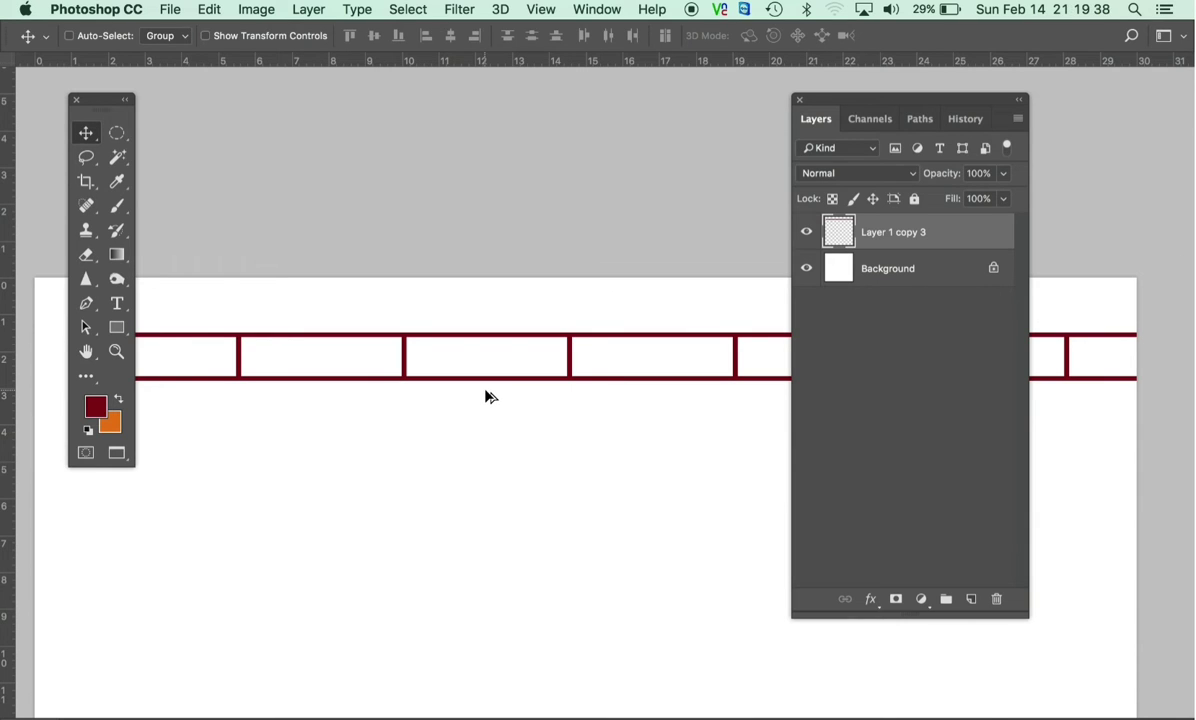
pyautogui.moveTo(490, 397)
pyautogui.mouseDown()
pyautogui.moveTo(489, 443)
pyautogui.moveTo(510, 456)
pyautogui.mouseUp()
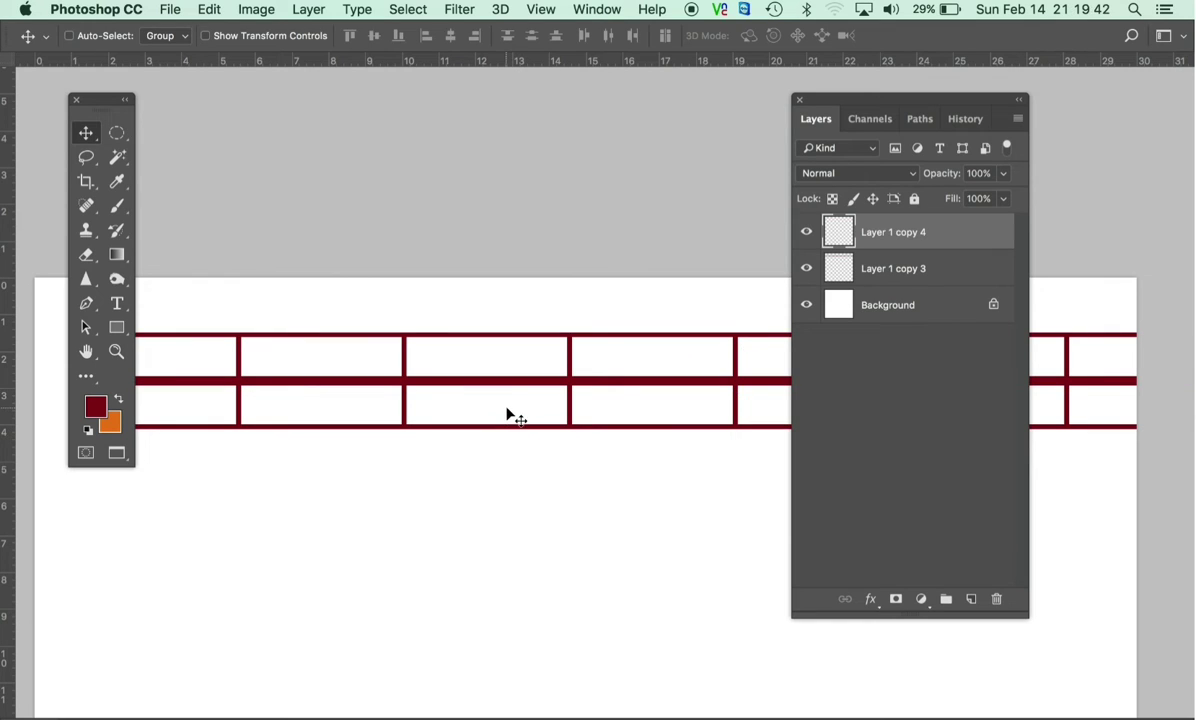
pyautogui.press('Up')
pyautogui.press('Up')
pyautogui.press('Up')
pyautogui.press('Up')
pyautogui.press('Up')
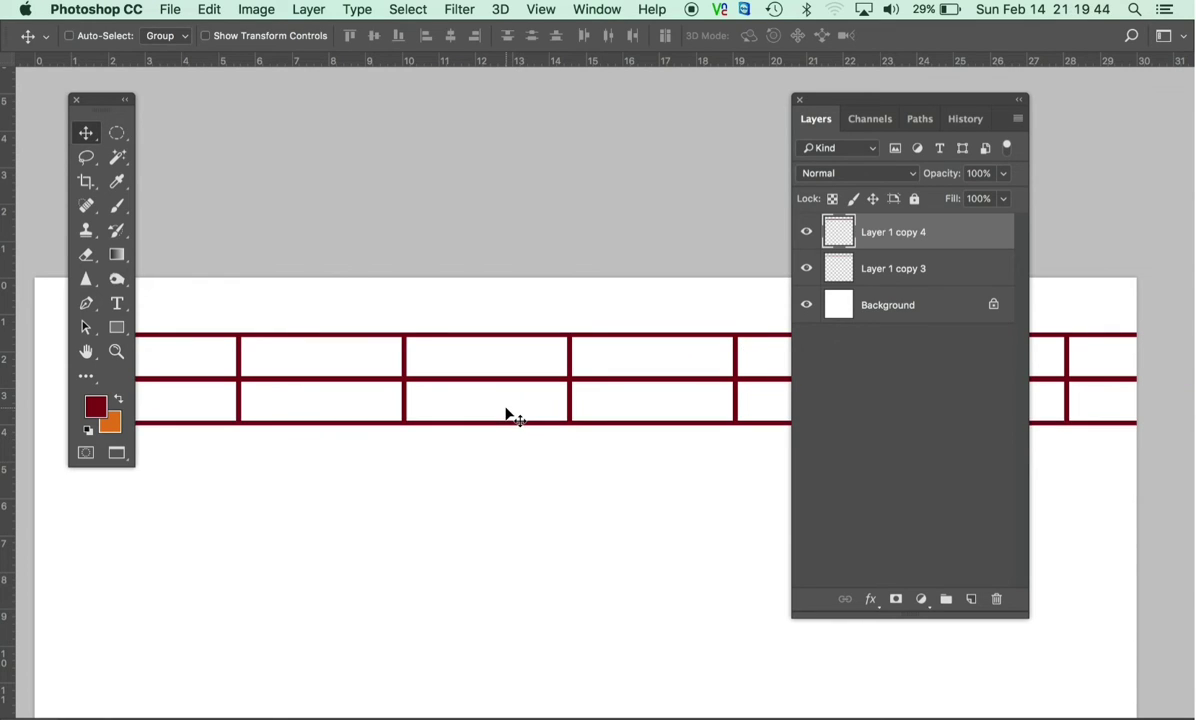
pyautogui.press('Up')
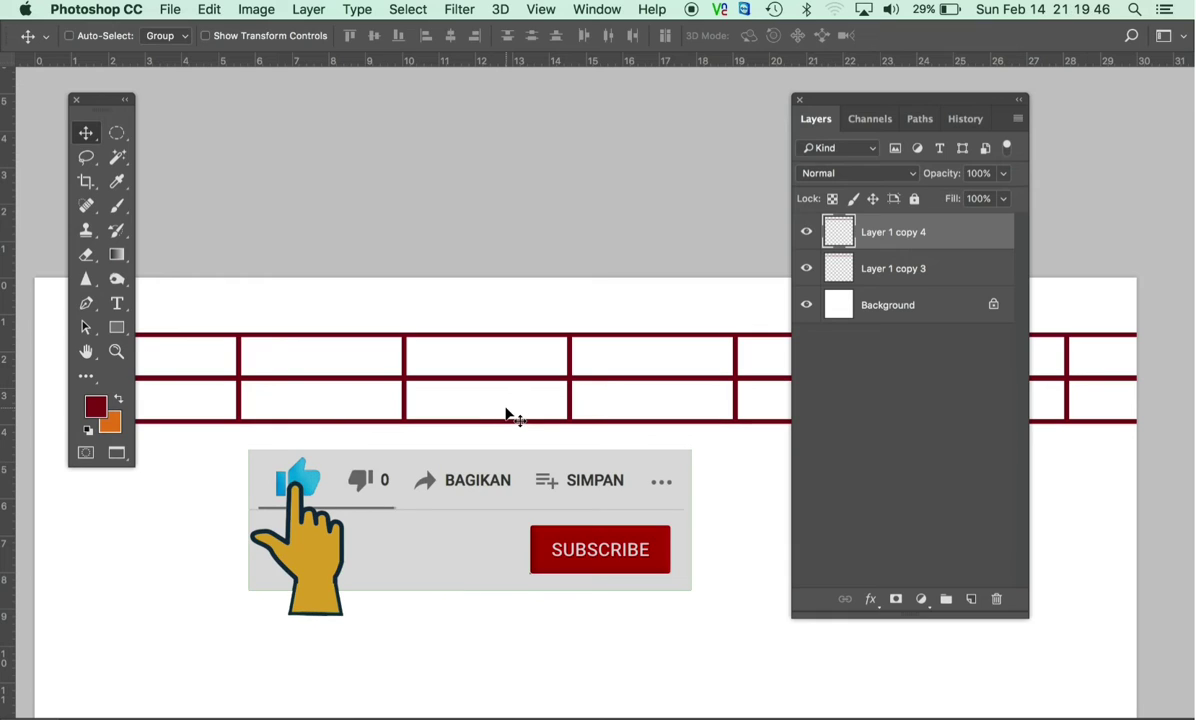
pyautogui.click(621, 414)
pyautogui.moveTo(621, 414); pyautogui.dragTo(537, 430)
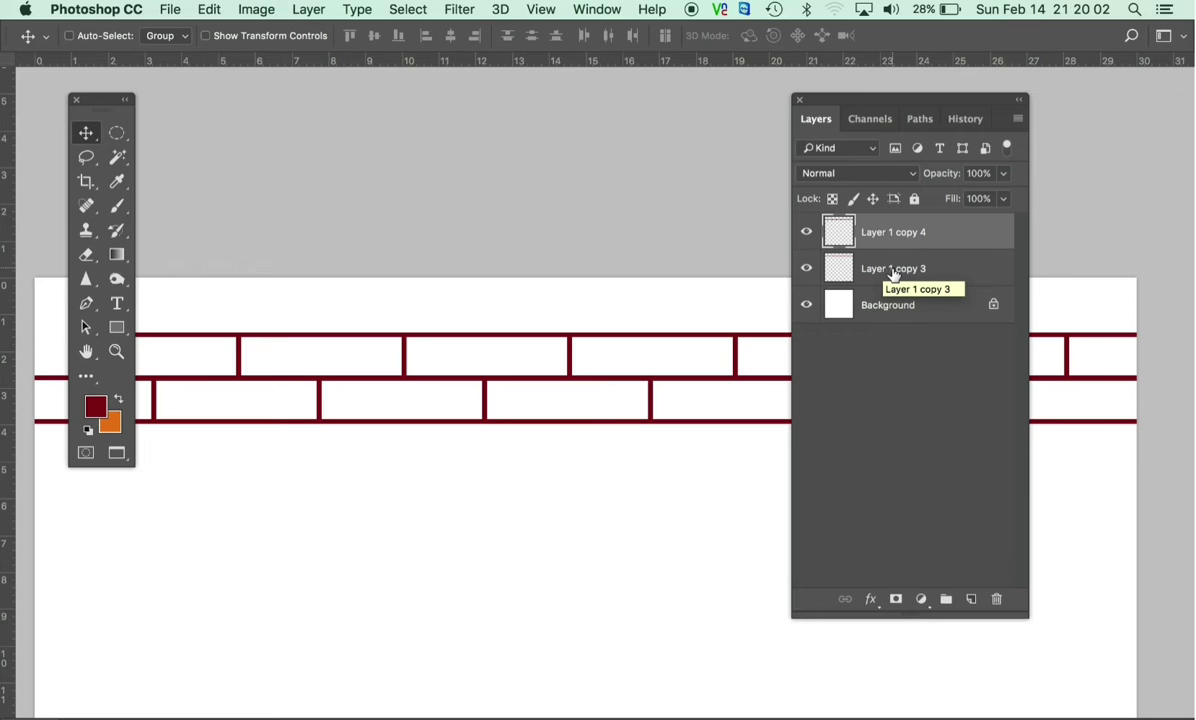
pyautogui.keyDown('shift'); pyautogui.click(893, 270); pyautogui.keyUp('shift')
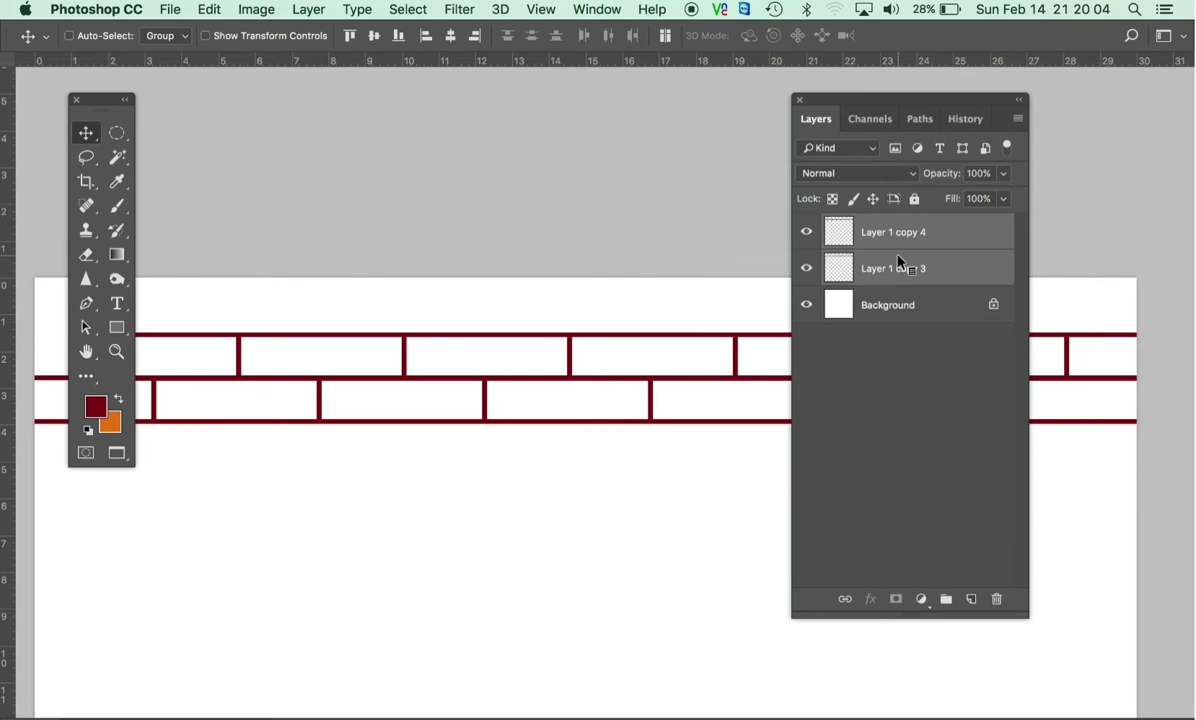
pyautogui.hotkey('ctrl', 'e')
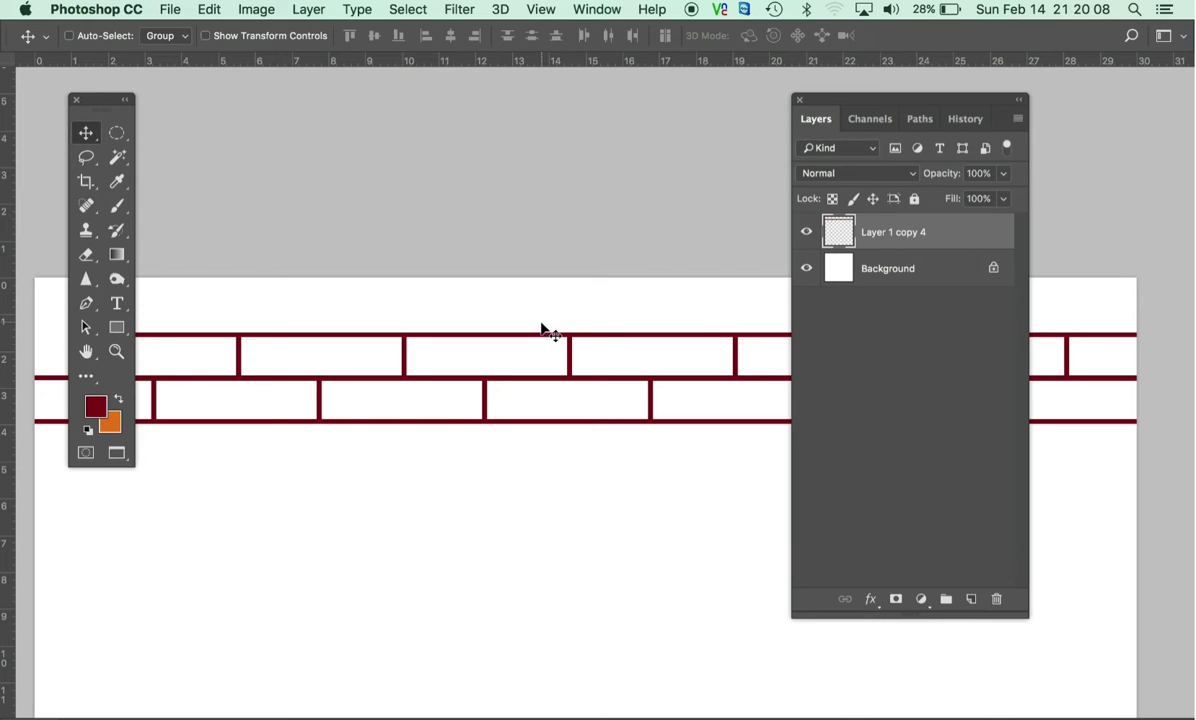
# Copy the two rows below, align the mortar lines, and merge into four rows.
pyautogui.moveTo(541, 351); pyautogui.dragTo(541, 507)
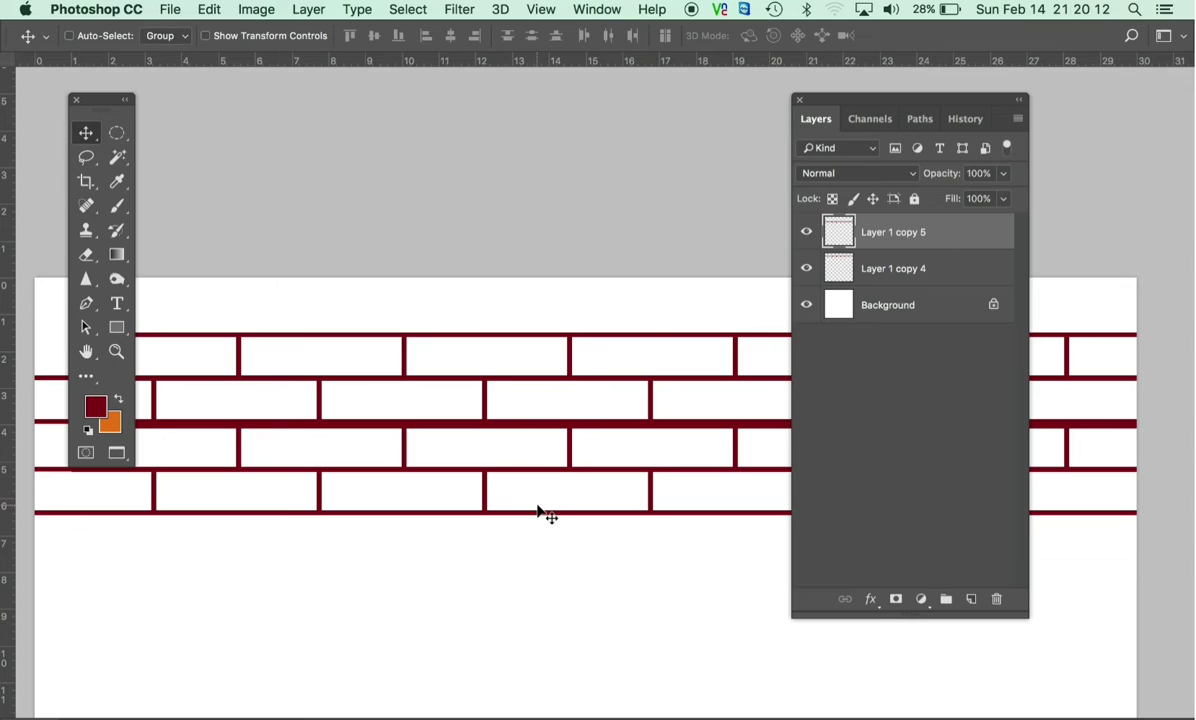
pyautogui.press('Up')
pyautogui.press('Up')
pyautogui.press('Up')
pyautogui.press('Up')
pyautogui.press('Up')
pyautogui.press('Up')
pyautogui.press('Up')
pyautogui.press('Up')
pyautogui.press('Up')
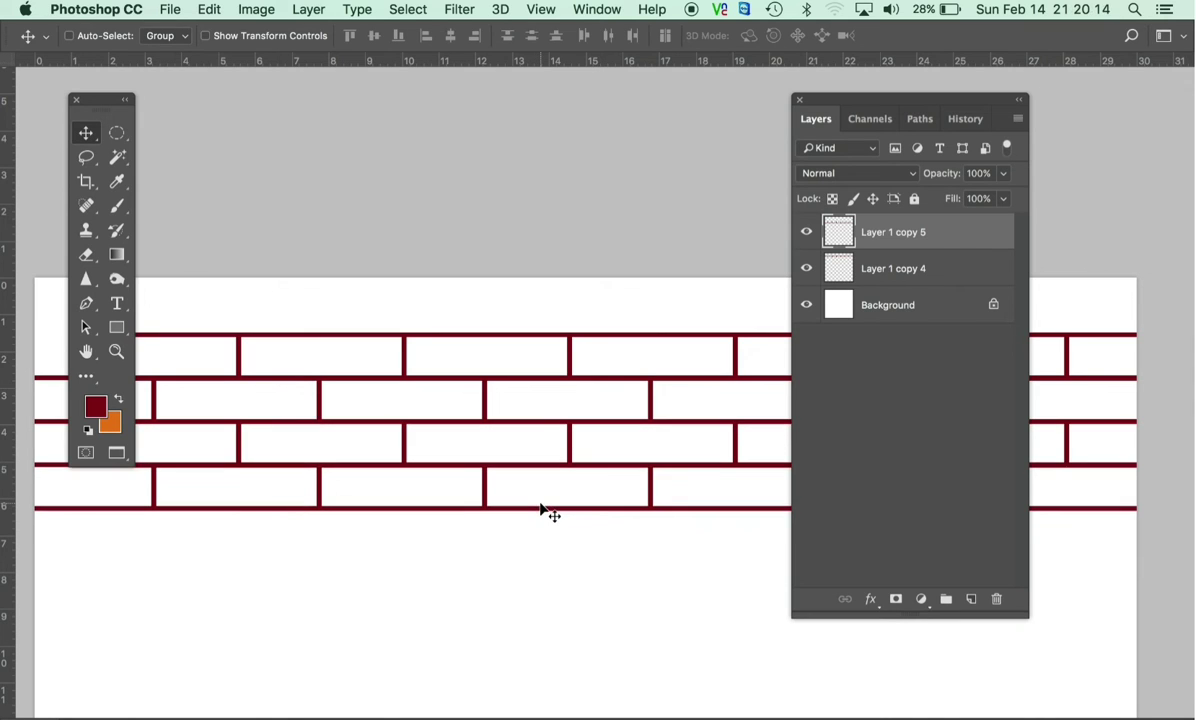
pyautogui.press('Up')
pyautogui.press('Up')
pyautogui.press('Up')
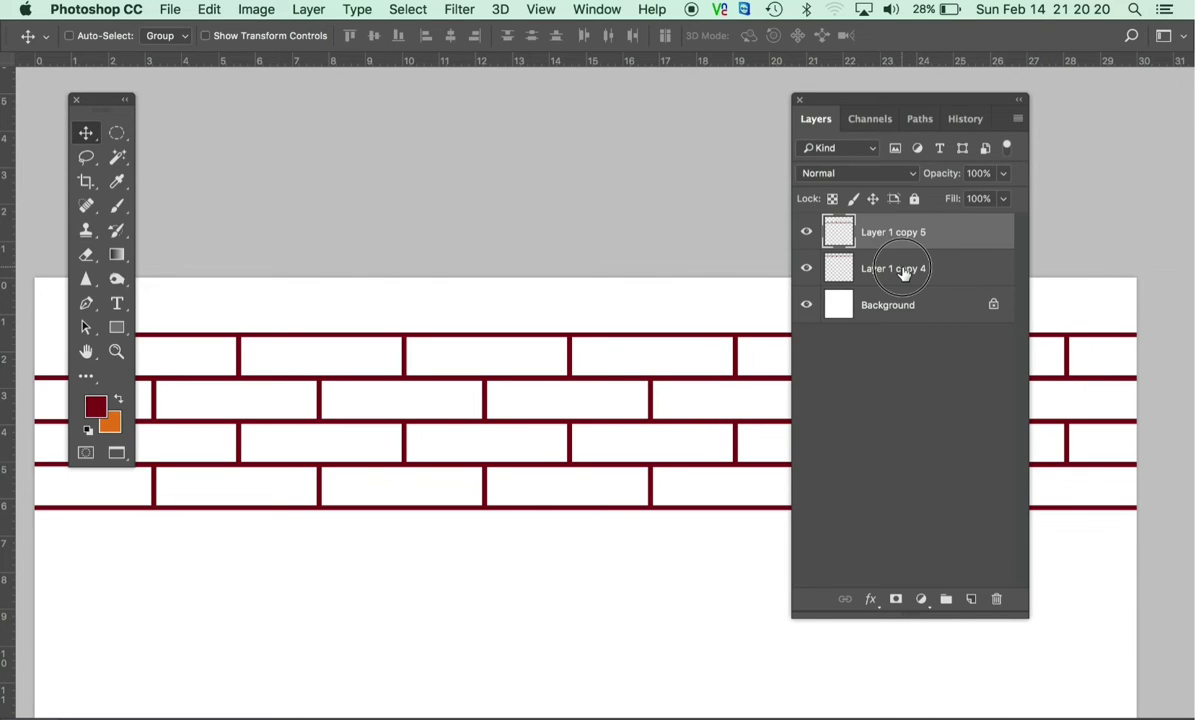
pyautogui.keyDown('shift'); pyautogui.click(903, 270); pyautogui.keyUp('shift')
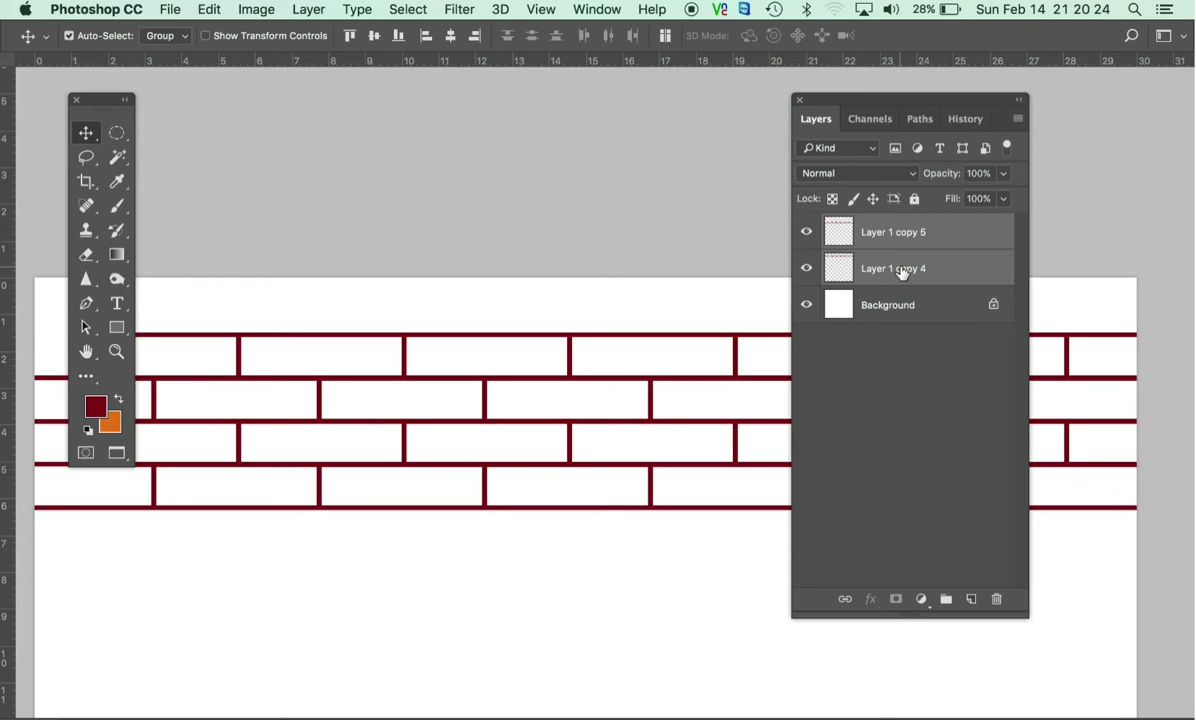
pyautogui.press('super+e')
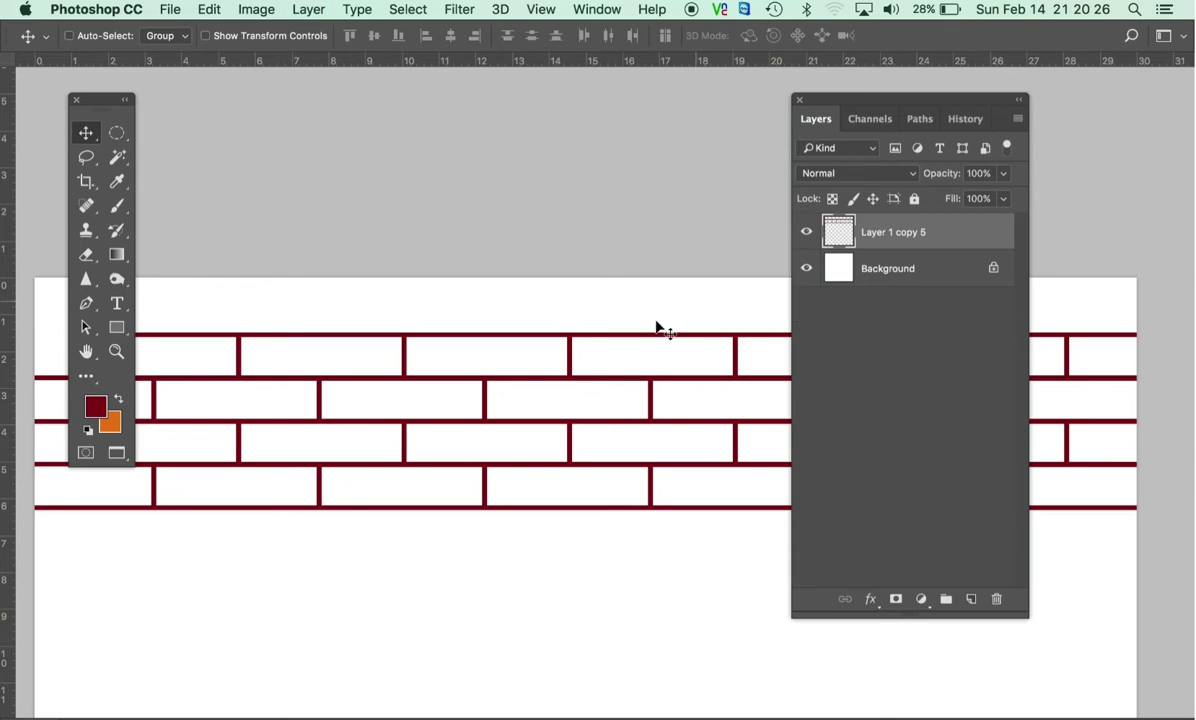
# Copy the four rows below, align them, and merge into eight rows as Layer 1 copy 6.
pyautogui.moveTo(410, 378); pyautogui.dragTo(397, 560)
pyautogui.press('Up')
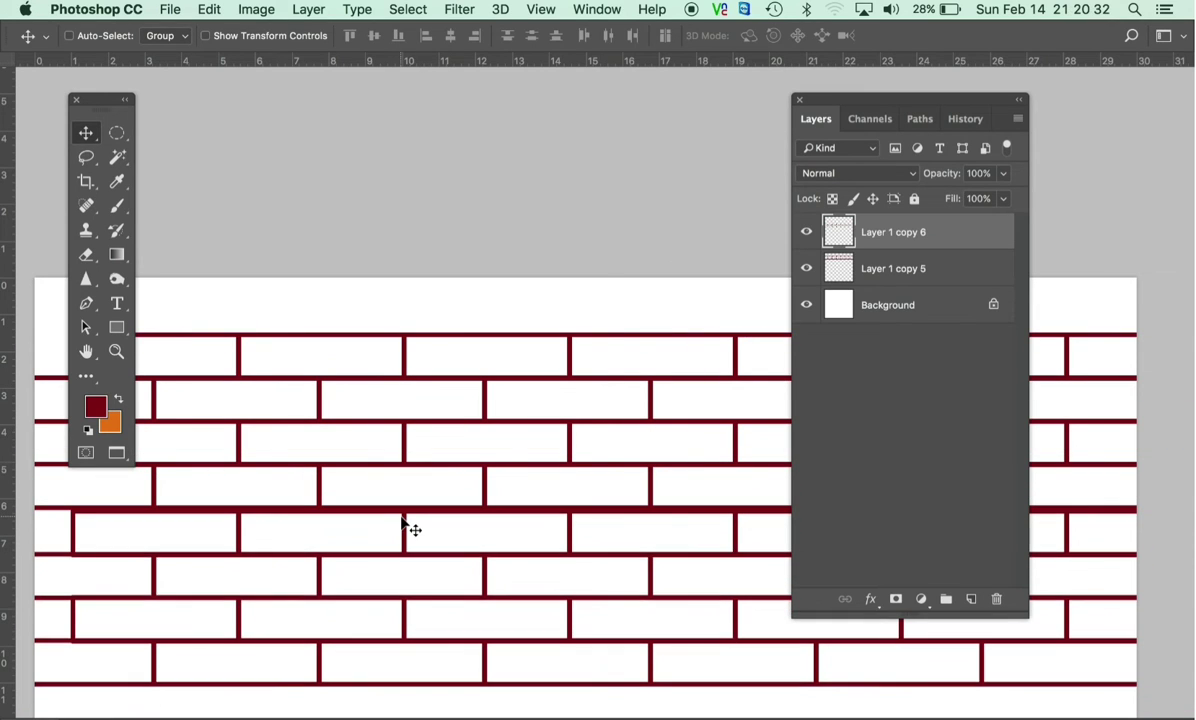
pyautogui.press('Up')
pyautogui.press('Up')
pyautogui.press('Up')
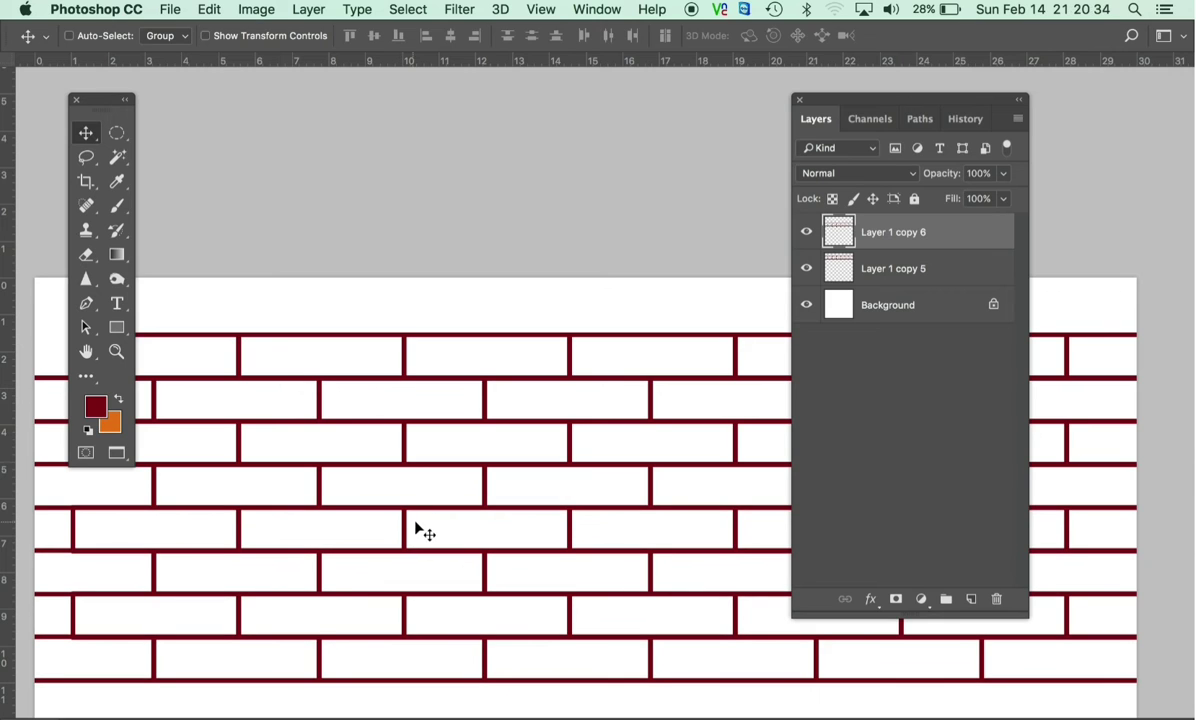
pyautogui.moveTo(416, 522); pyautogui.dragTo(441, 287)
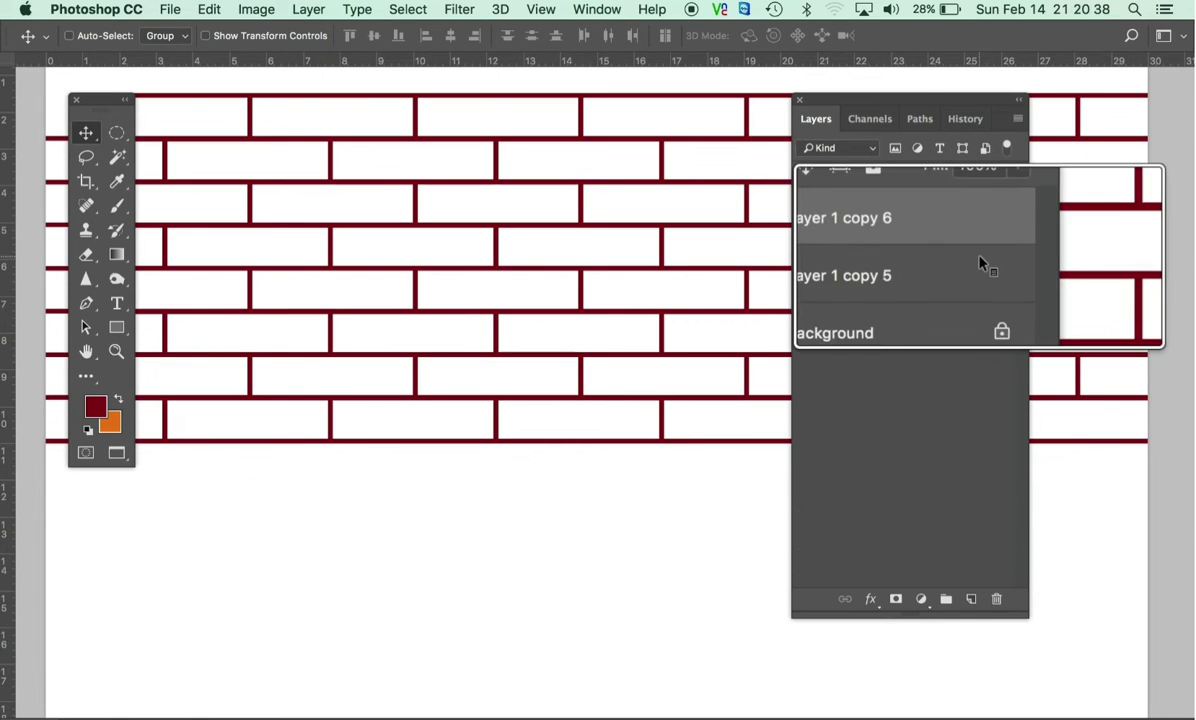
pyautogui.keyDown('shift'); pyautogui.click(903, 268); pyautogui.keyUp('shift')
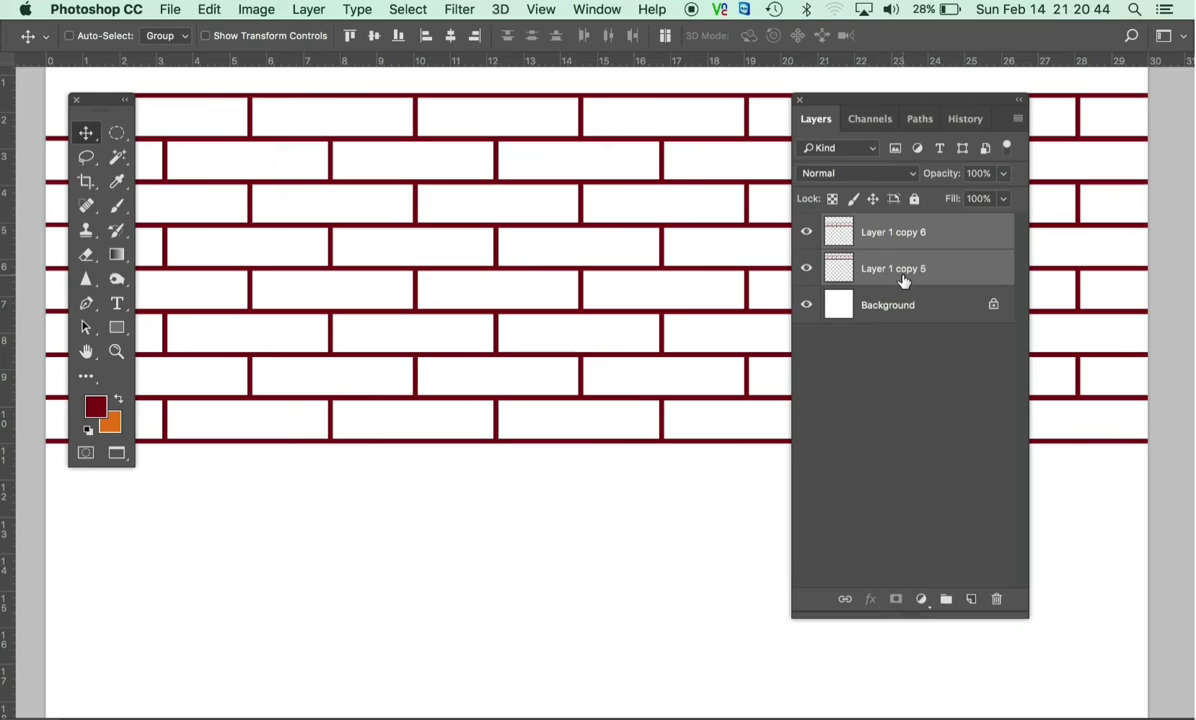
pyautogui.press('ctrl')
pyautogui.hotkey('ctrl', 'e')
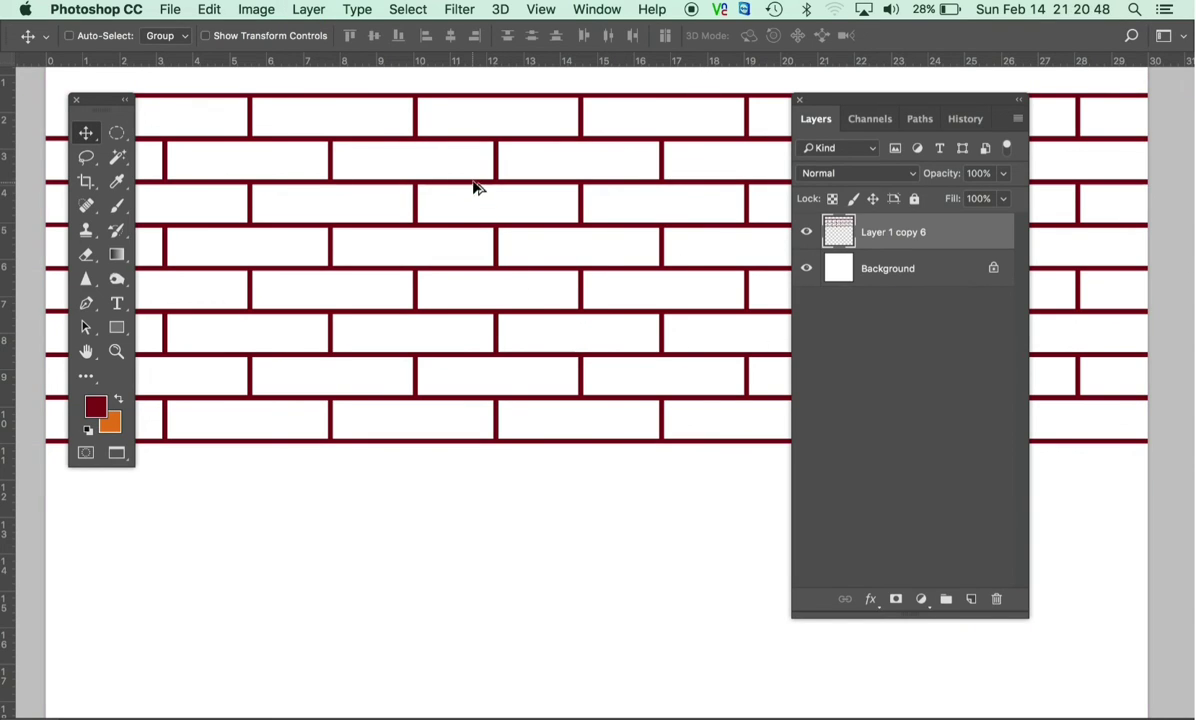
# Copy the brick rows about 9 cm lower and merge them with Layer 1 copy 6.
pyautogui.moveTo(476, 153); pyautogui.dragTo(462, 491)
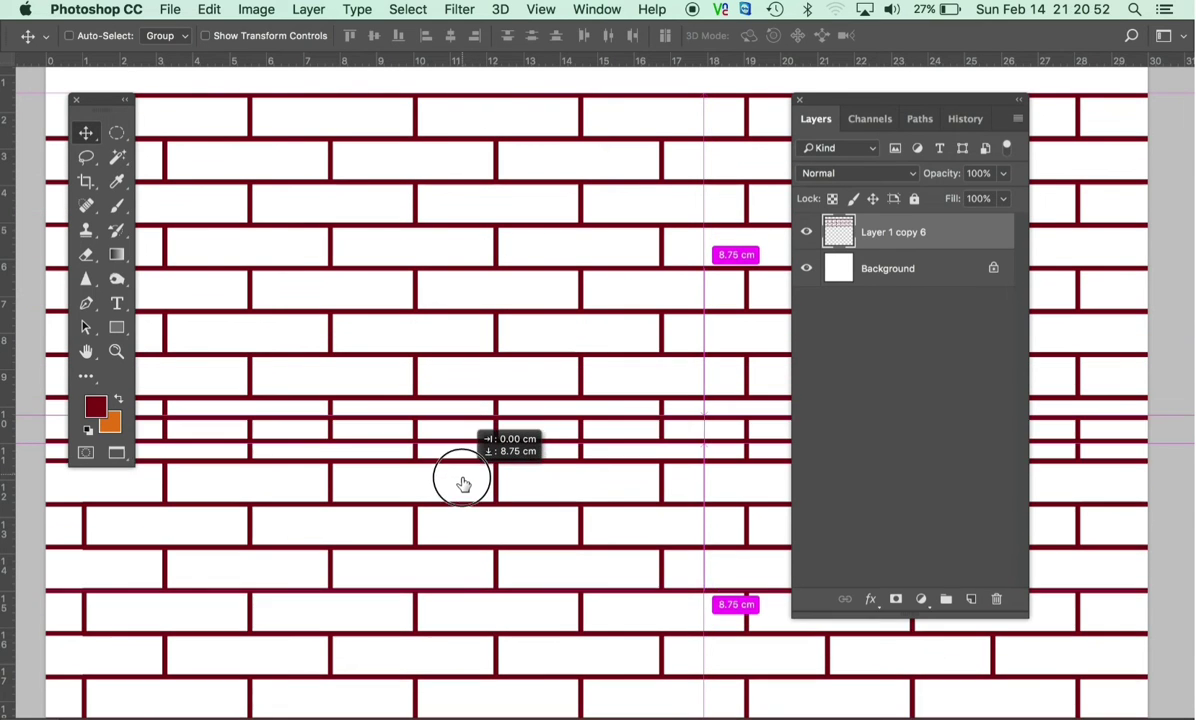
pyautogui.moveTo(462, 491); pyautogui.dragTo(507, 499)
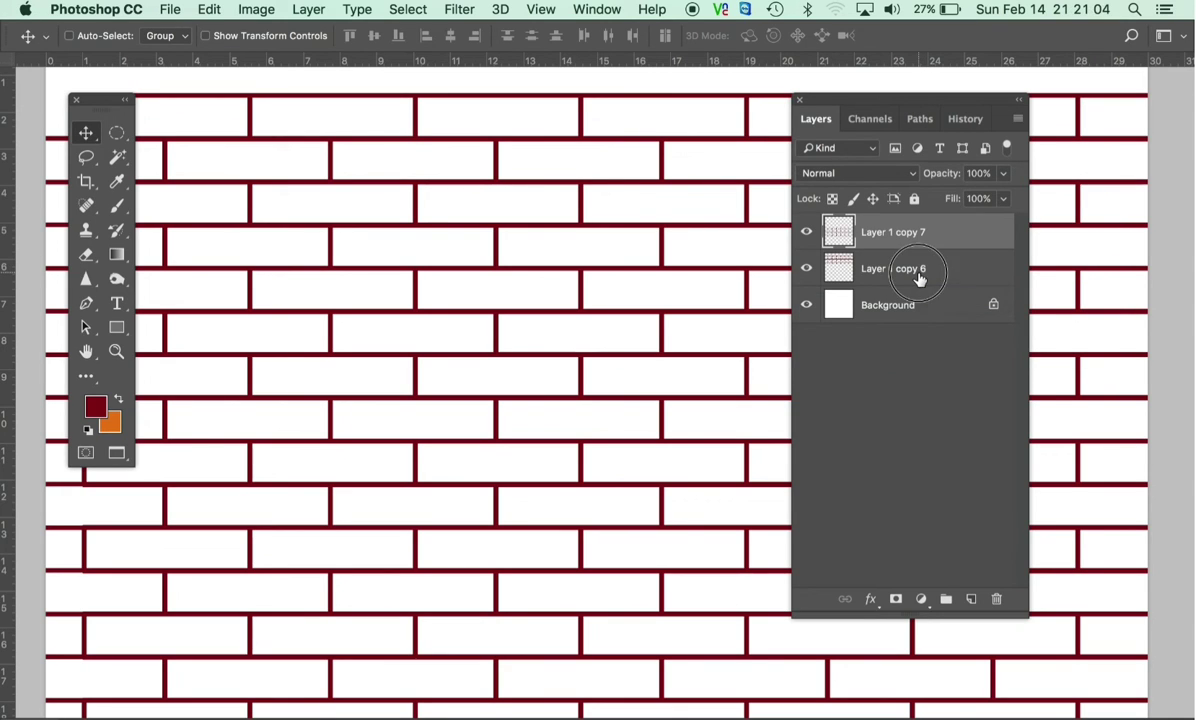
pyautogui.keyDown('shift'); pyautogui.click(920, 279); pyautogui.keyUp('shift')
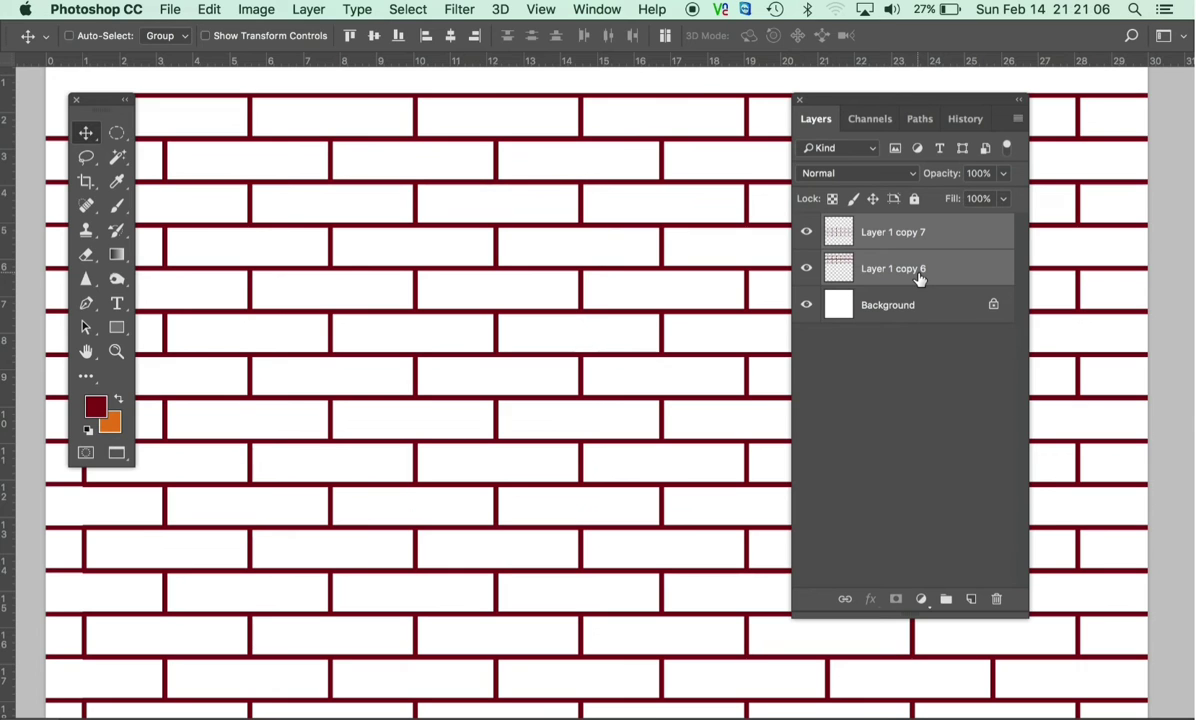
pyautogui.hotkey('ctrl', 'e')
# Move the wall to the canvas top and add an aligned copy about 9.5 cm below.
pyautogui.moveTo(446, 627)
pyautogui.mouseDown()
pyautogui.moveTo(432, 228)
pyautogui.moveTo(515, 193)
pyautogui.mouseUp()
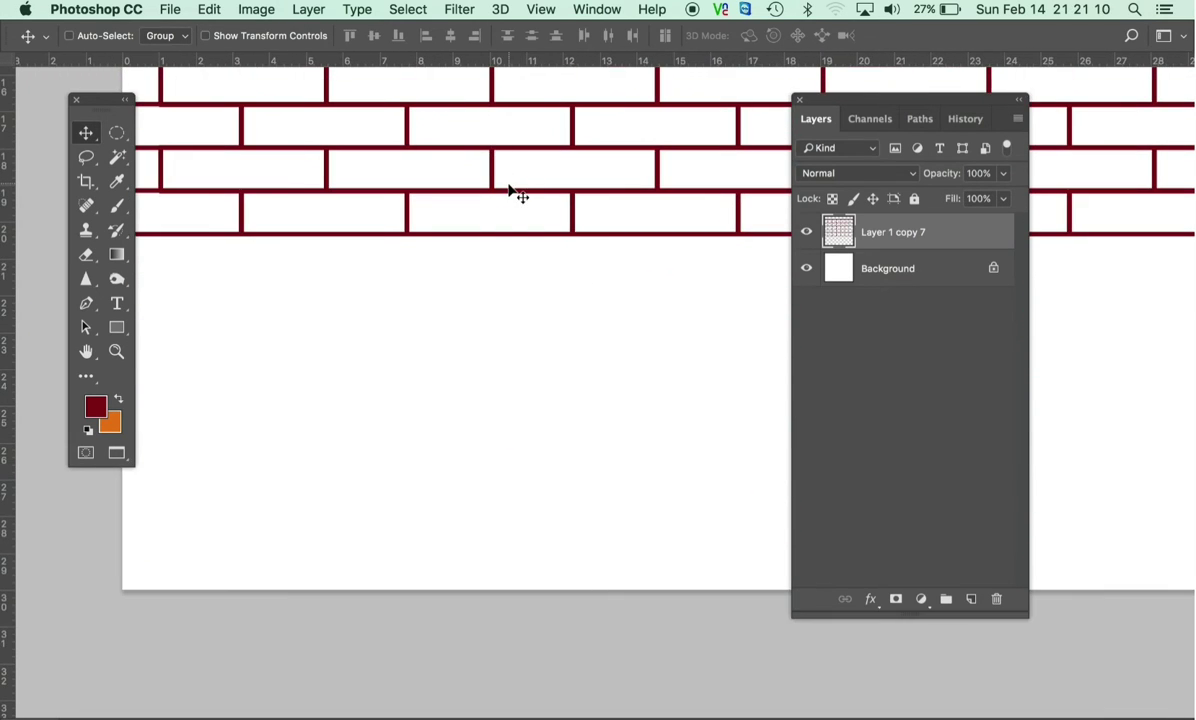
pyautogui.moveTo(515, 139); pyautogui.dragTo(499, 494)
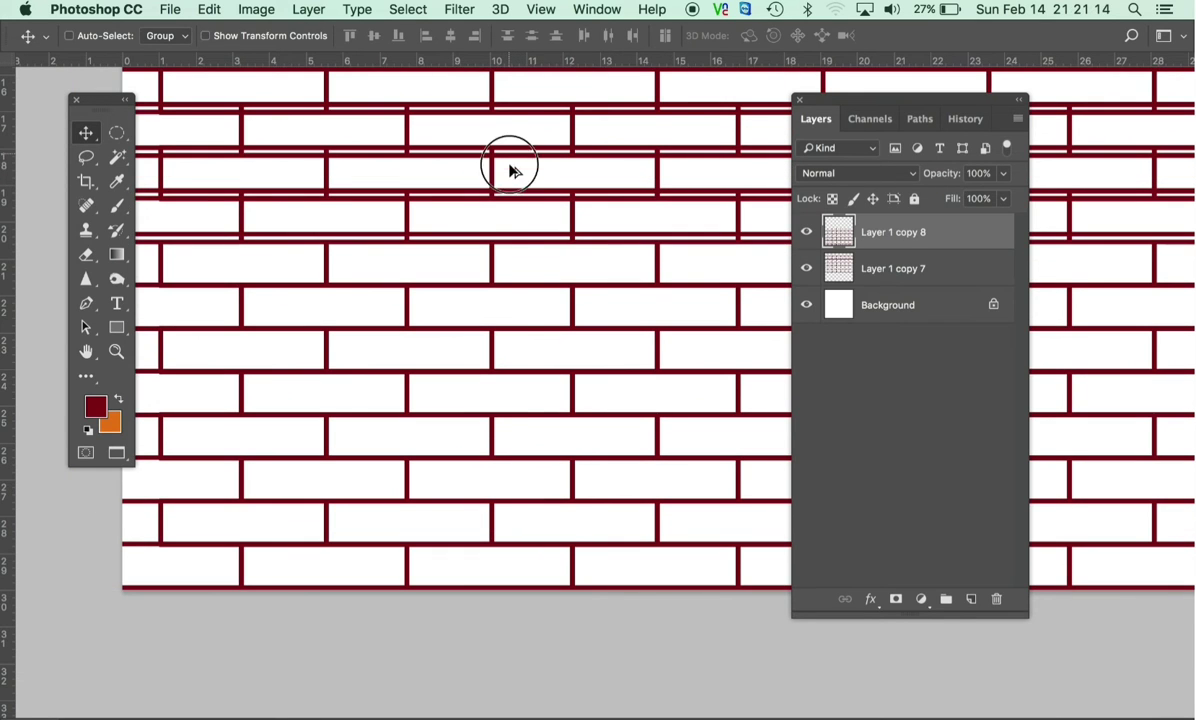
pyautogui.moveTo(509, 170); pyautogui.dragTo(494, 496)
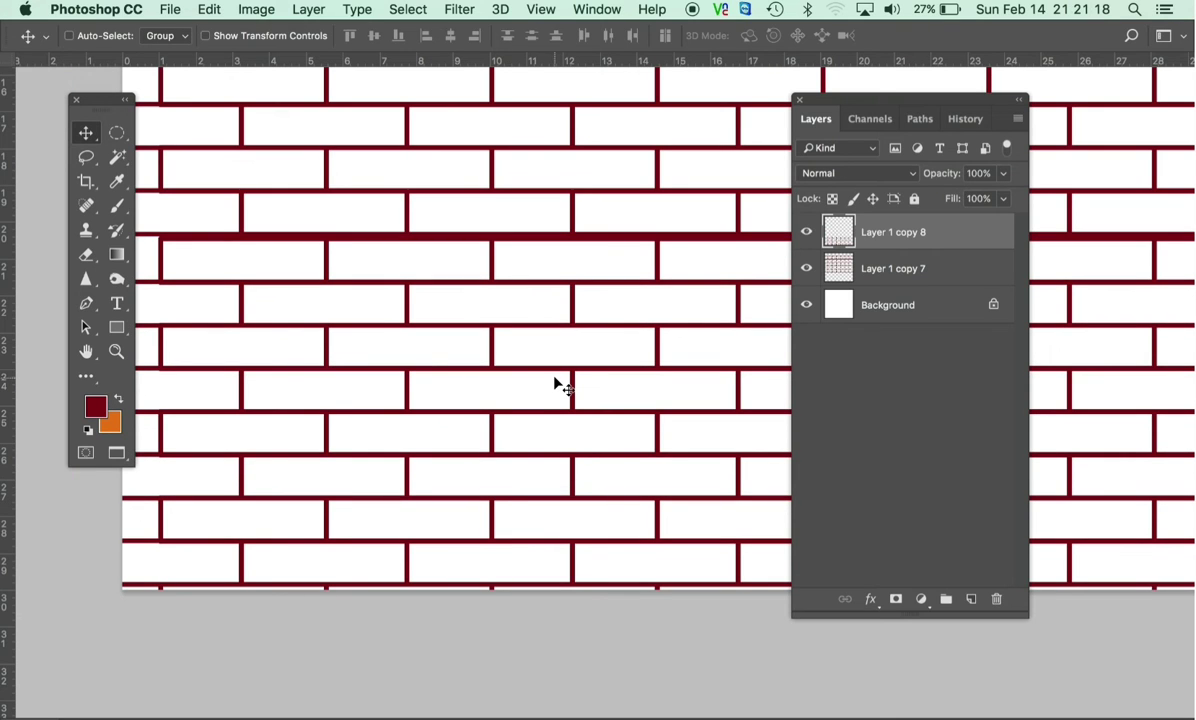
pyautogui.press('Up')
pyautogui.press('Up')
pyautogui.press('Up')
pyautogui.press('Up')
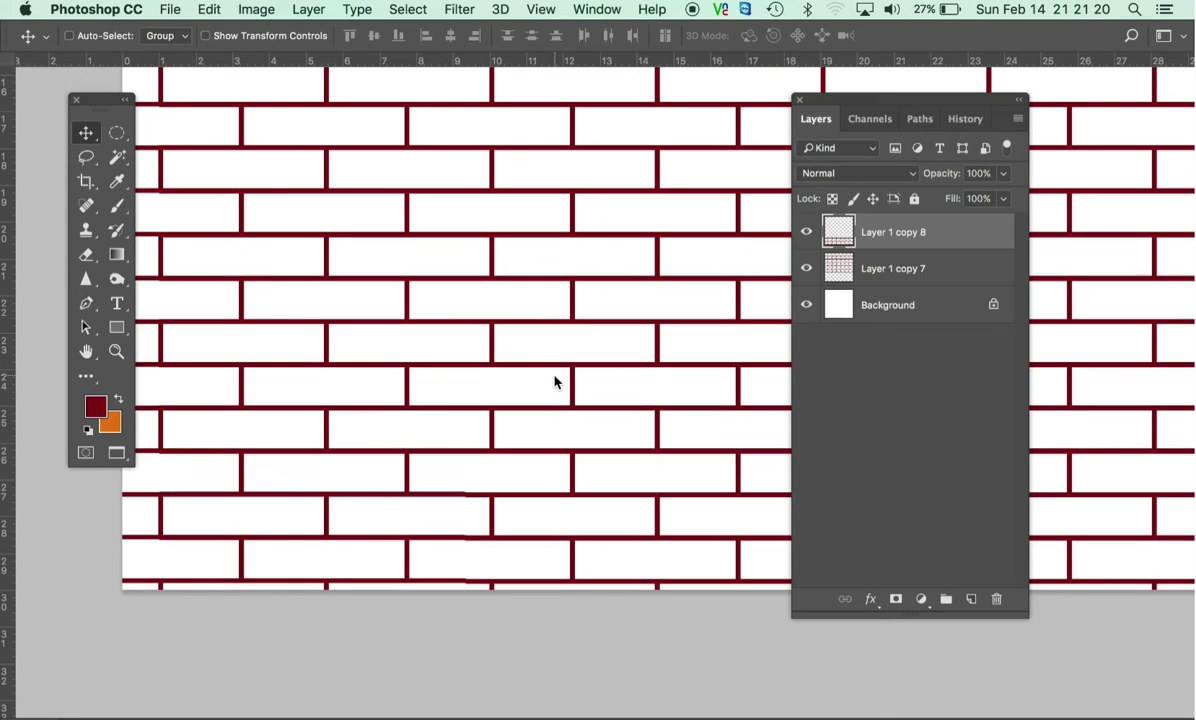
pyautogui.press('Up')
pyautogui.press('Up')
pyautogui.press('Up')
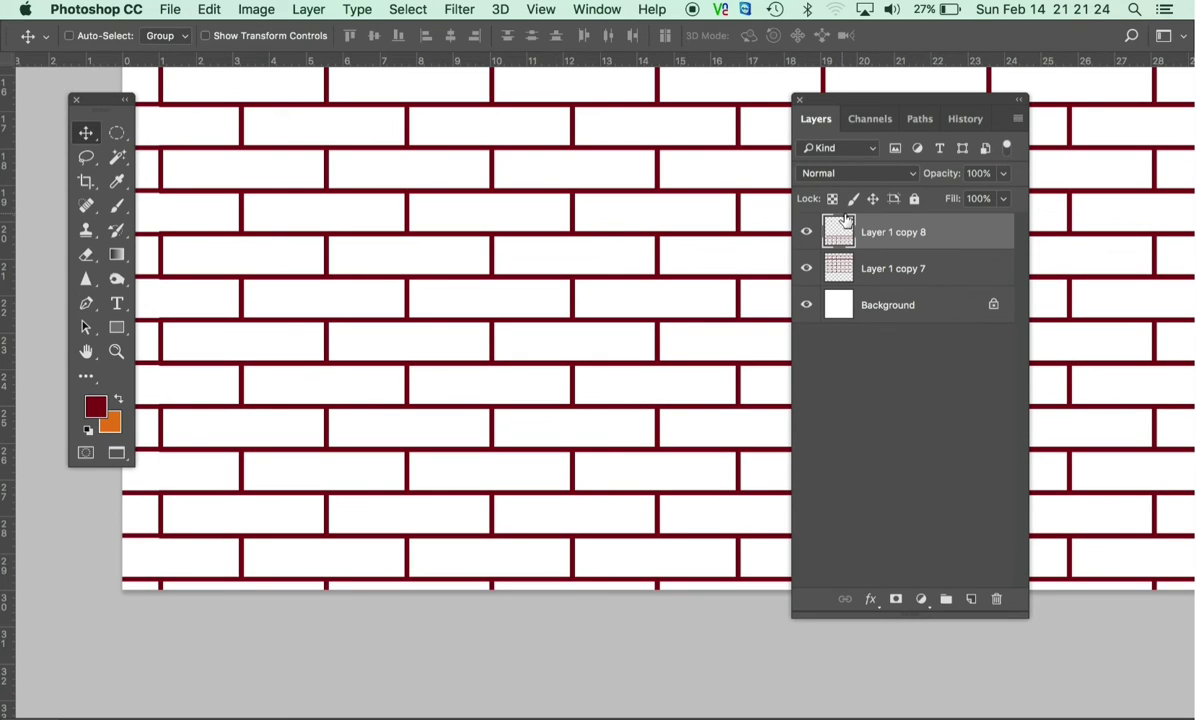
# Merge Layer 1 copy 7 and copy 8 into one layer, then add the Background to the selection.
pyautogui.keyDown('shift'); pyautogui.click(895, 270); pyautogui.keyUp('shift')
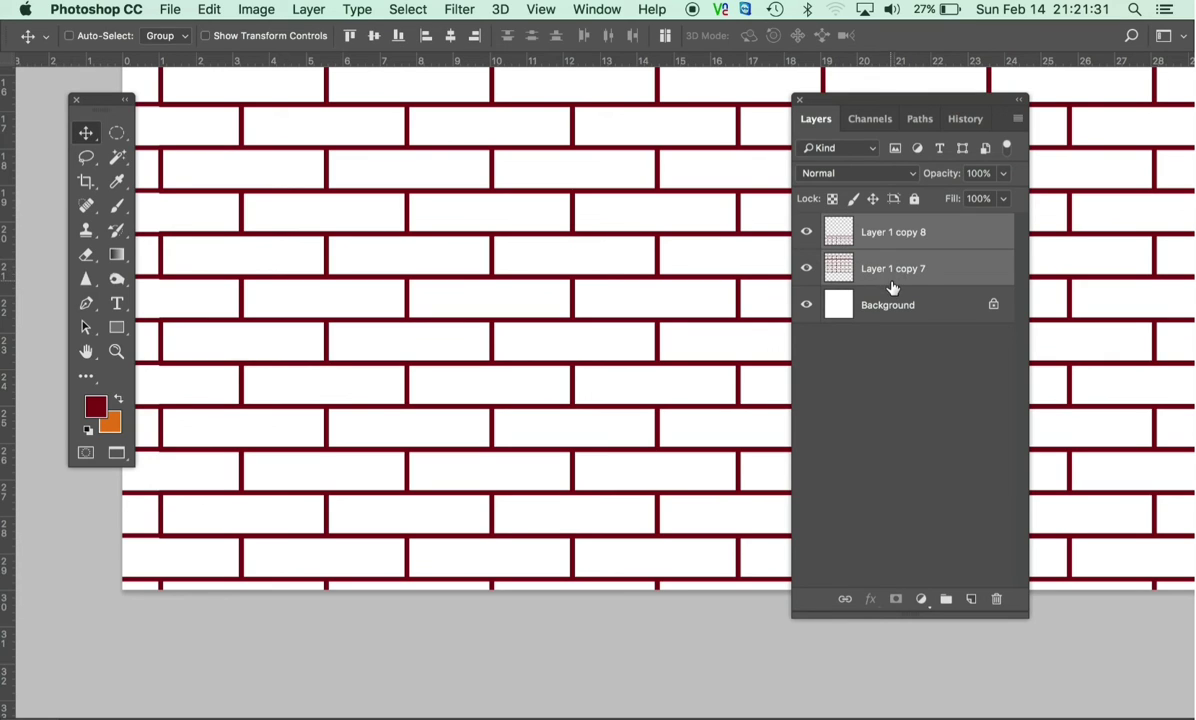
pyautogui.hotkey('ctrl', 'e')
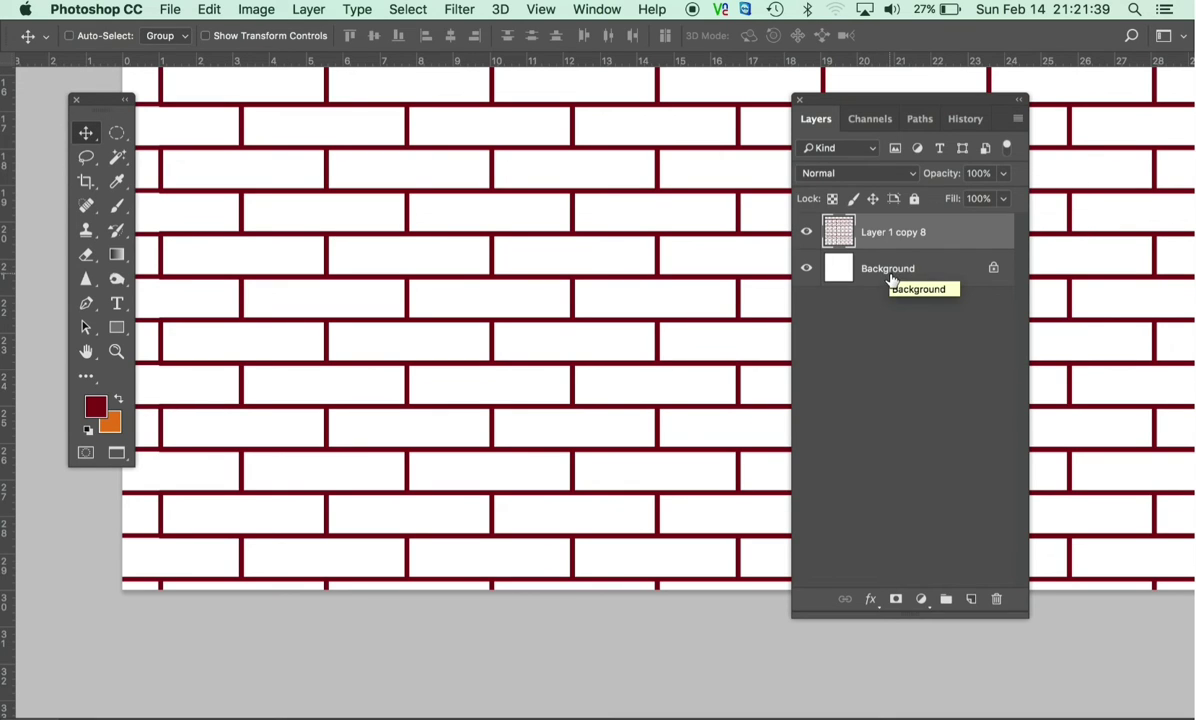
pyautogui.keyDown('shift'); pyautogui.click(891, 270); pyautogui.keyUp('shift')
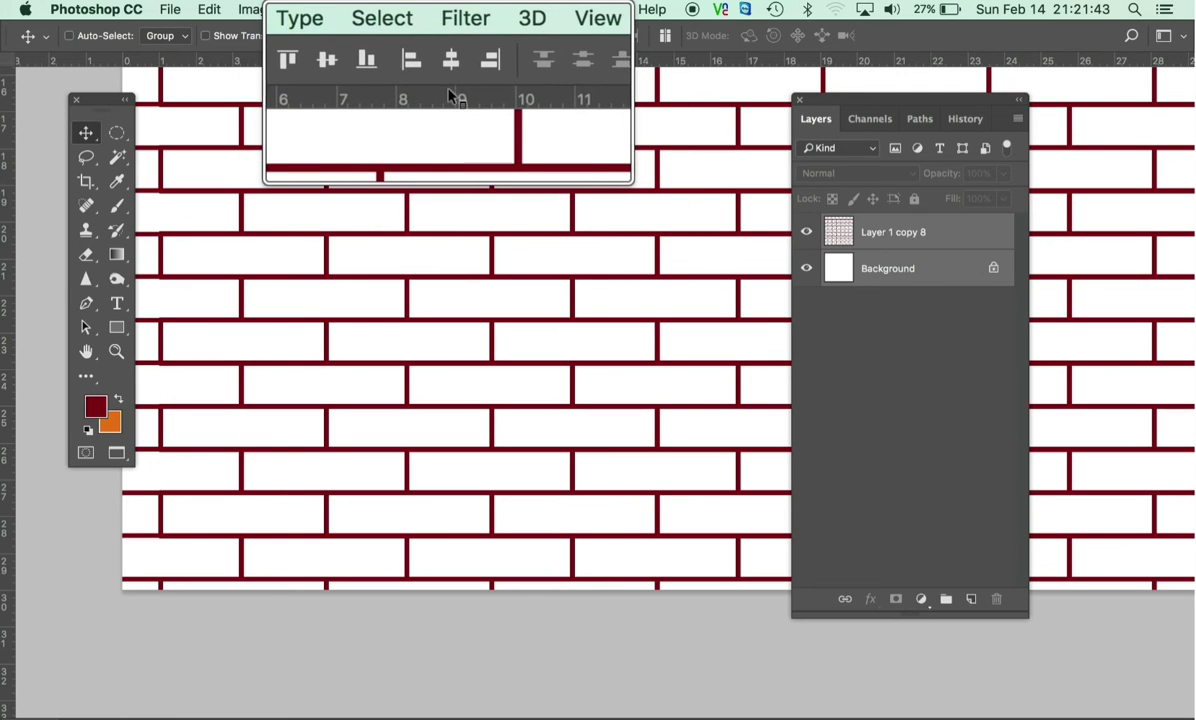
# Align the 'Layer 1 copy 8' bricks to the canvas centres, zoom out, and select Background alone.
pyautogui.click(450, 36)
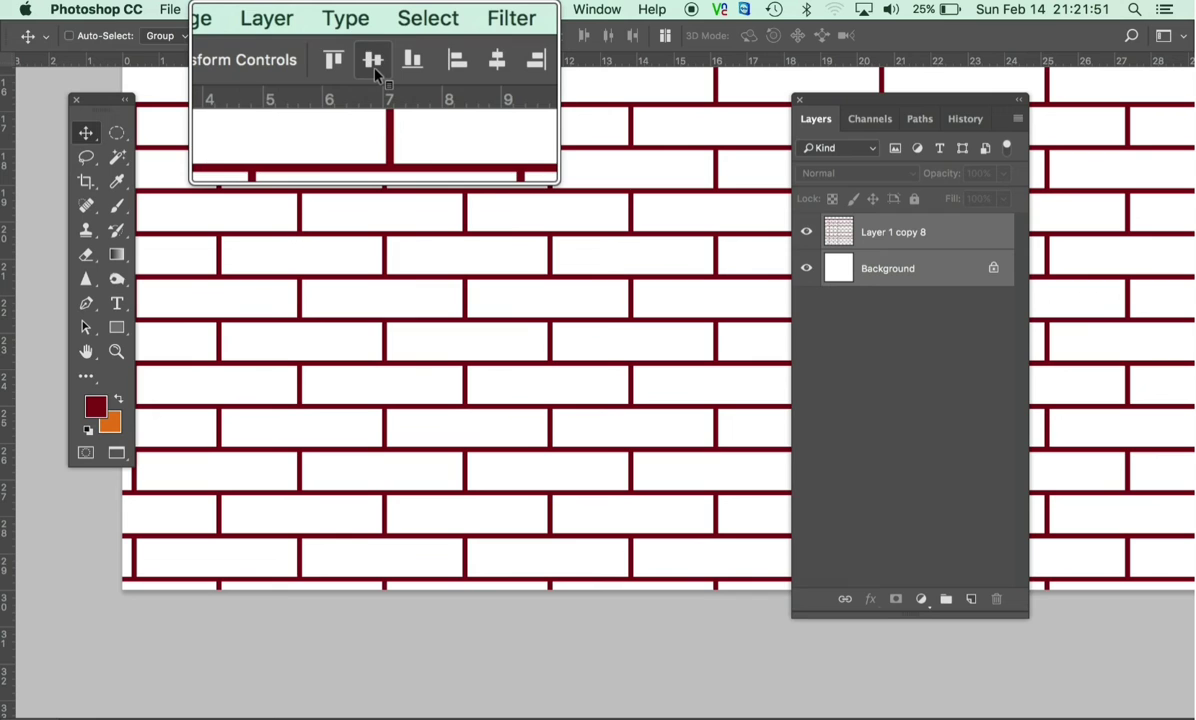
pyautogui.click(375, 37)
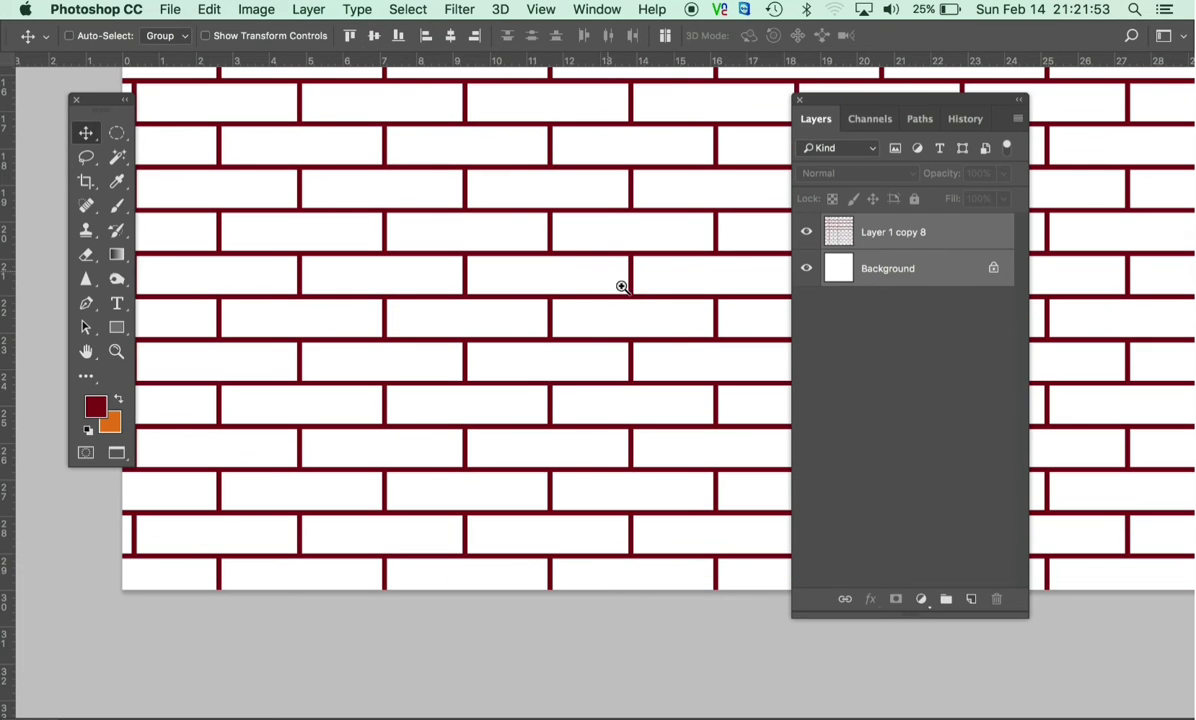
pyautogui.moveTo(650, 300)
pyautogui.mouseDown()
pyautogui.moveTo(487, 490)
pyautogui.moveTo(542, 368)
pyautogui.mouseUp()
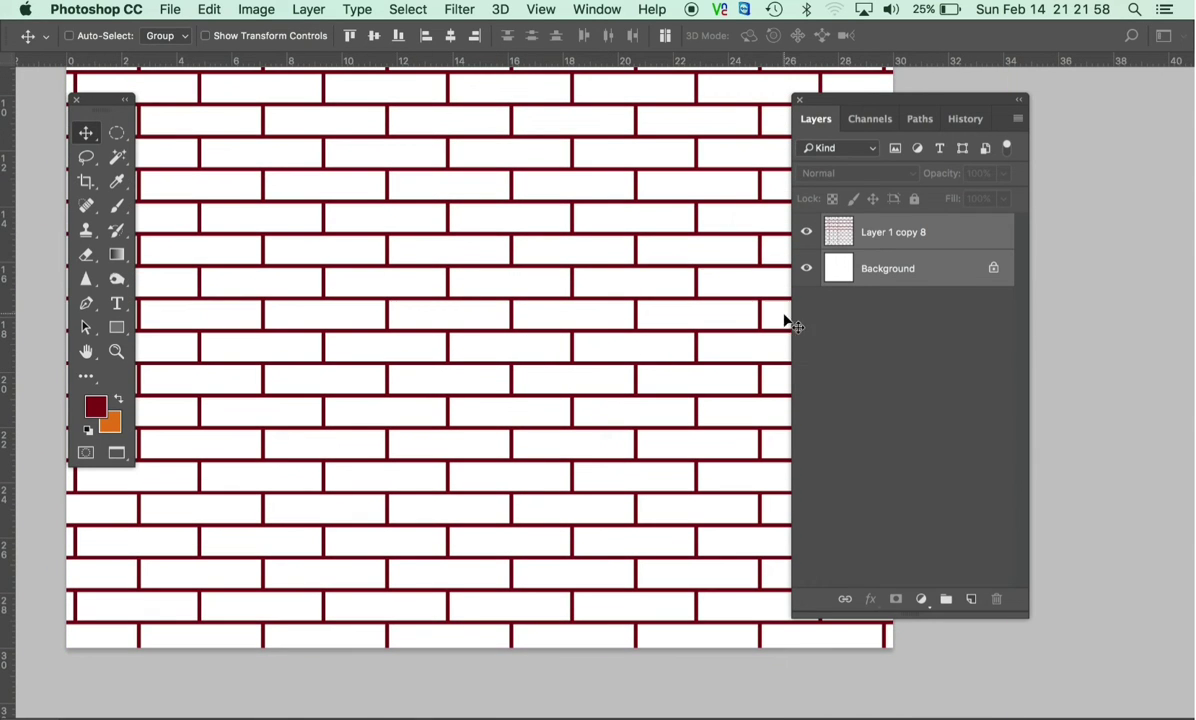
pyautogui.click(887, 273)
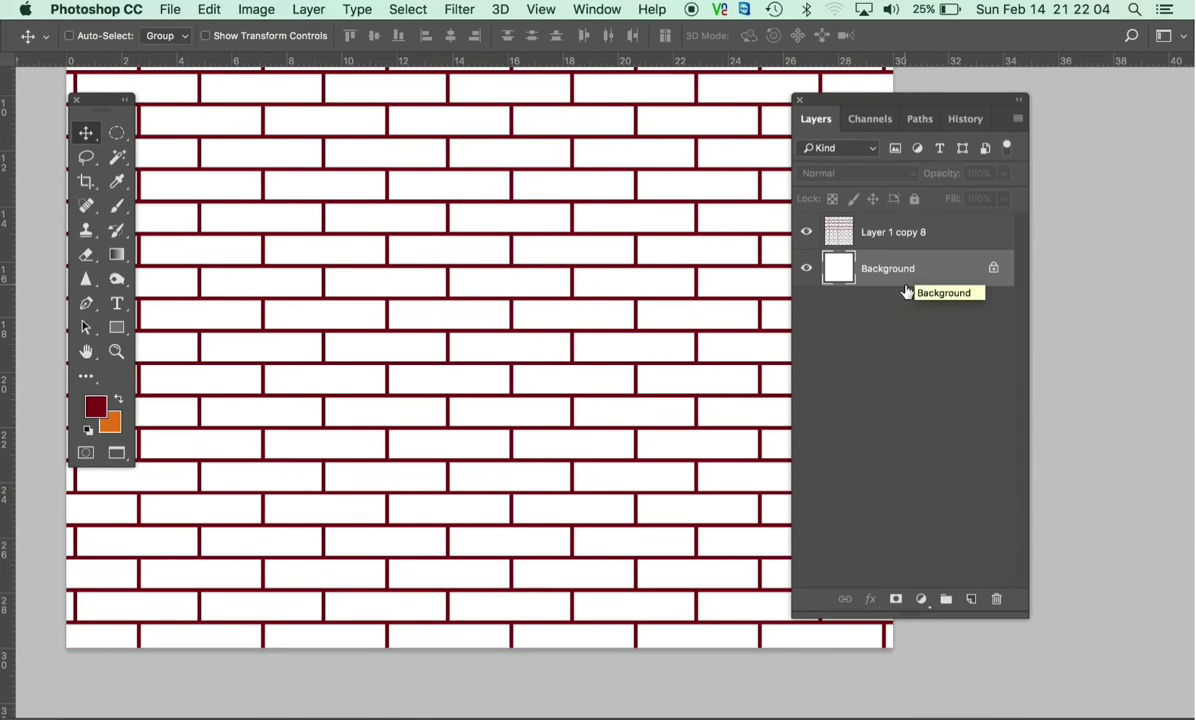
# Add a new Layer 1 above the Background and fill it with Render Clouds.
pyautogui.click(971, 599)
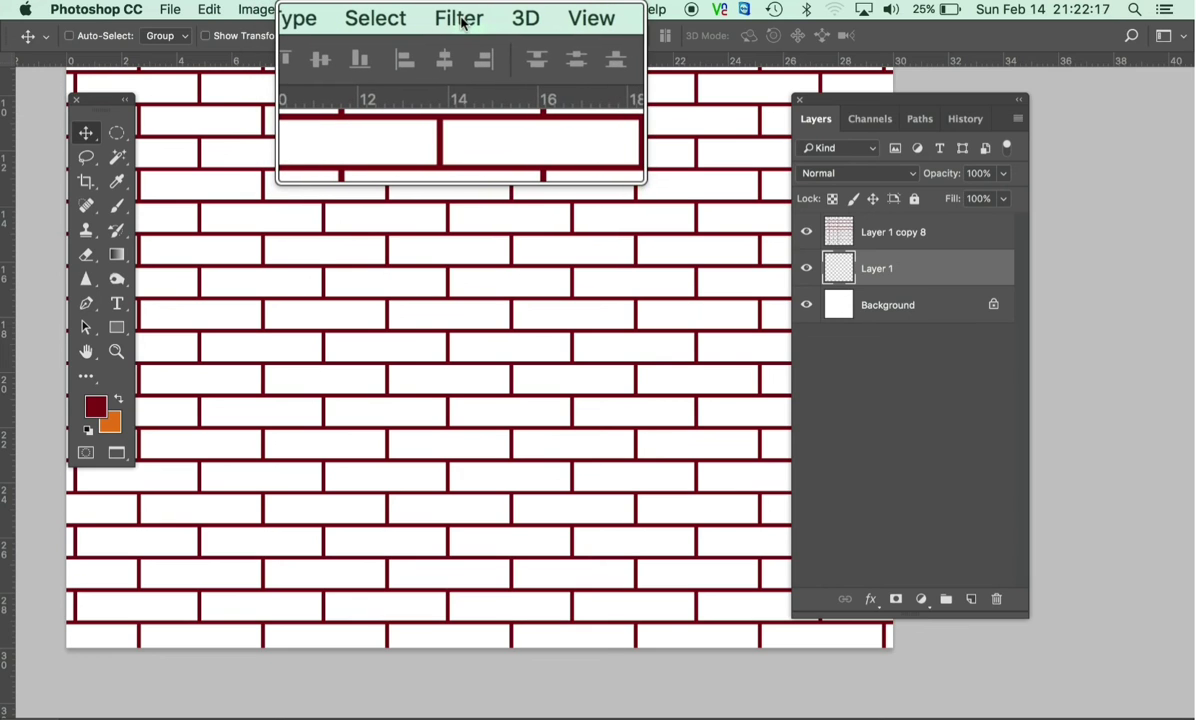
pyautogui.click(459, 10)
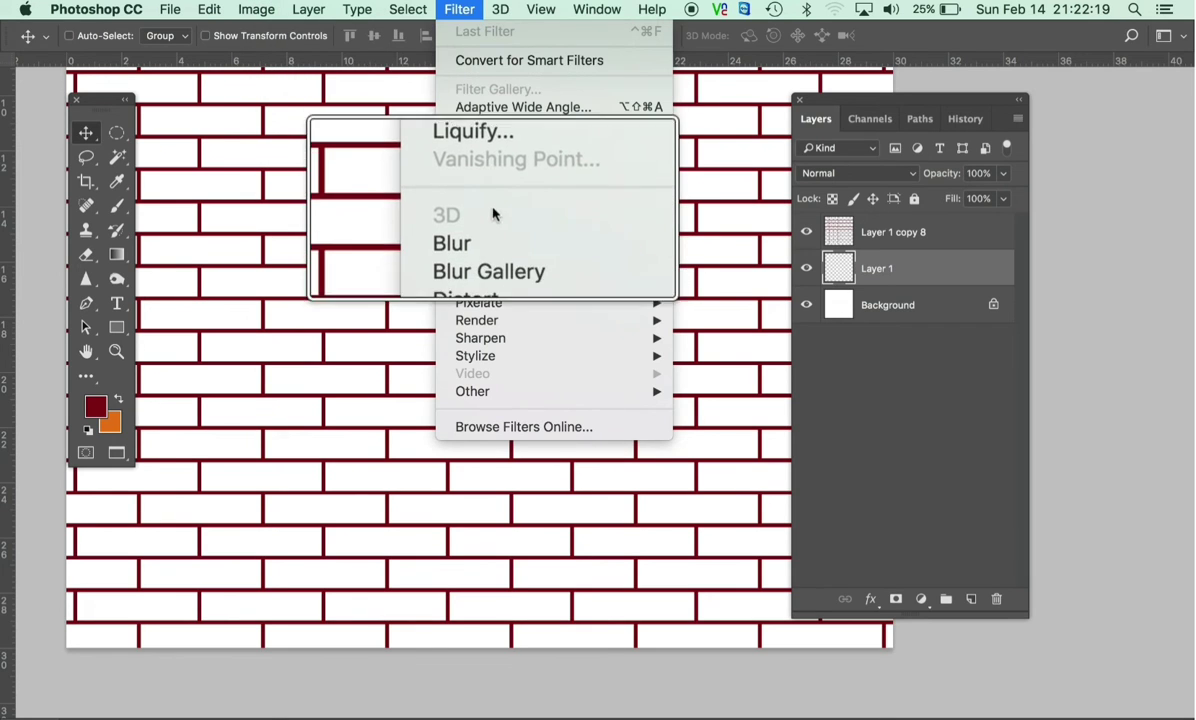
pyautogui.moveTo(485, 316)
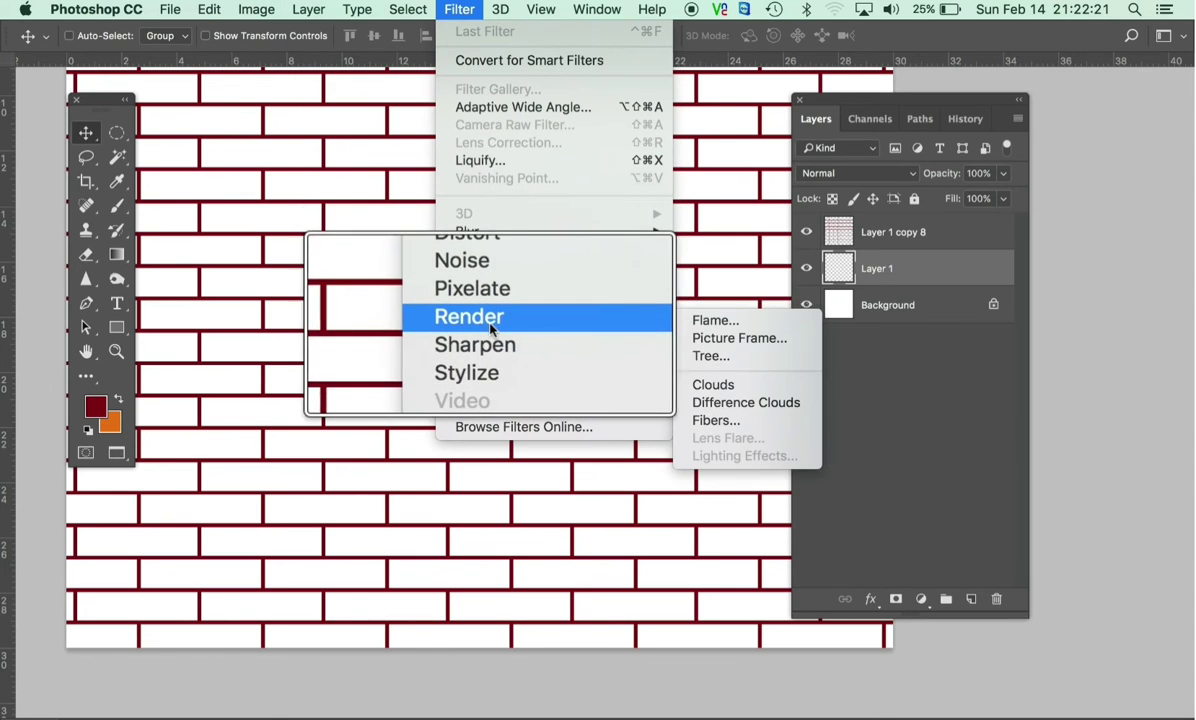
pyautogui.click(704, 382)
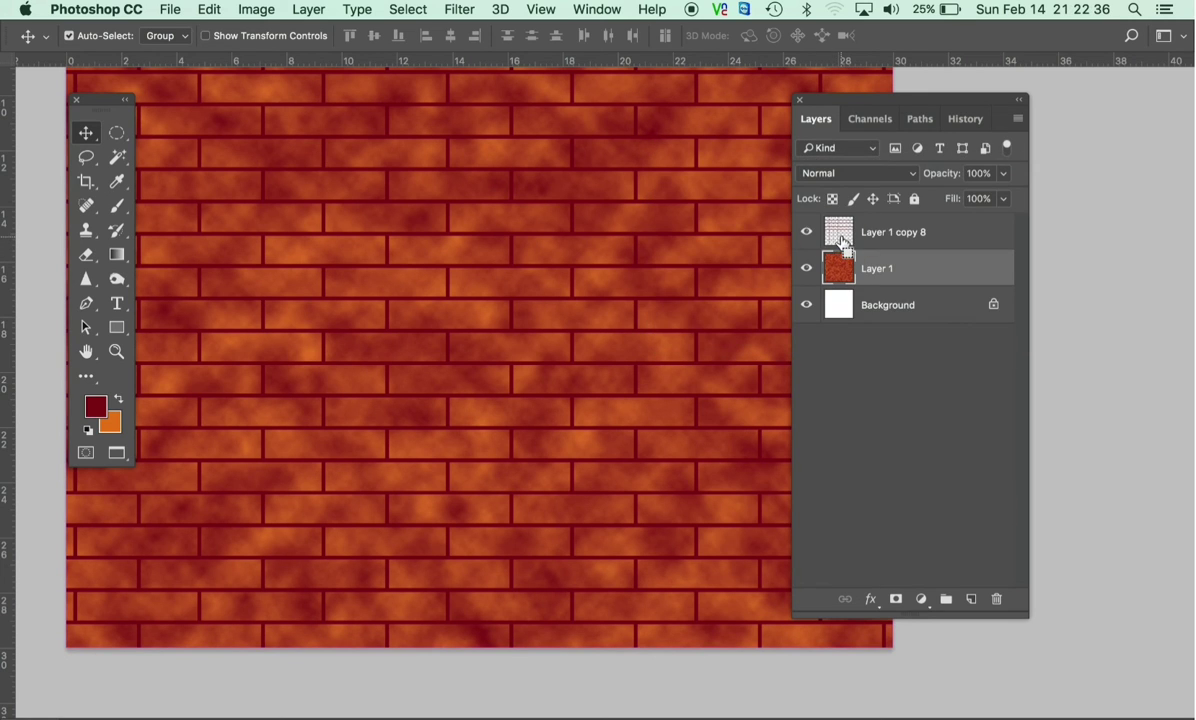
# Load 'Layer 1 copy 8' as a selection, hide it, and delete that area from Layer 1.
pyautogui.keyDown('ctrl'); pyautogui.click(838, 240); pyautogui.keyUp('ctrl')
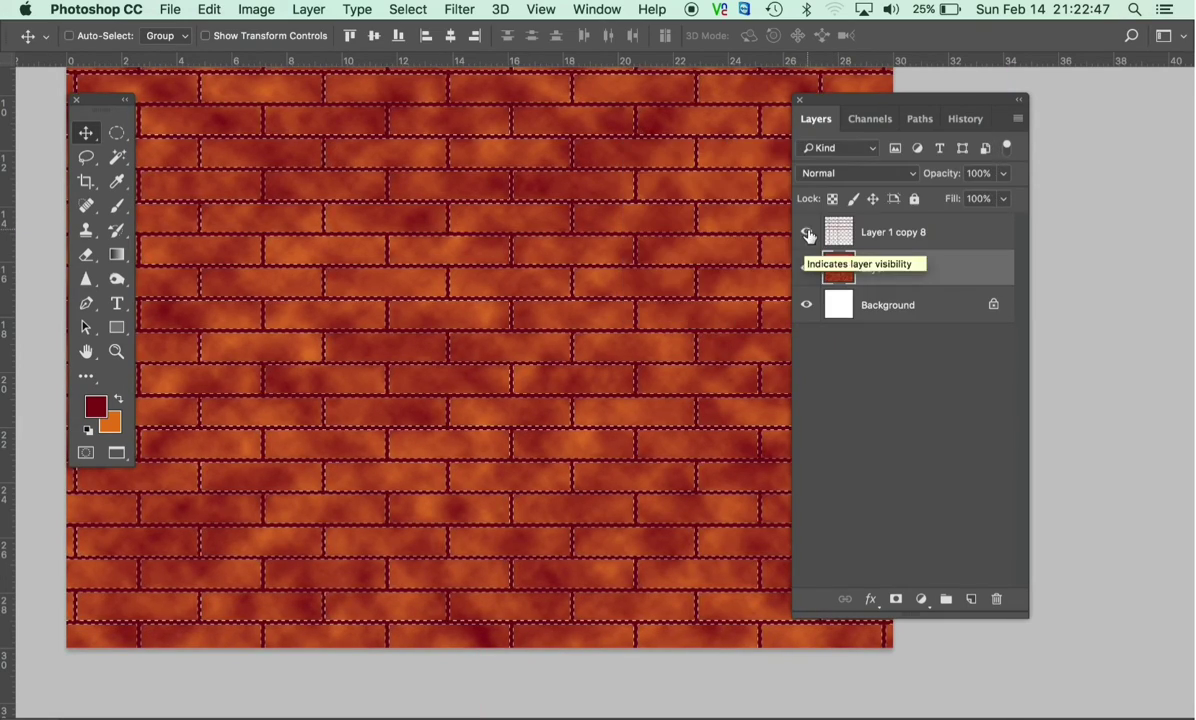
pyautogui.click(806, 232)
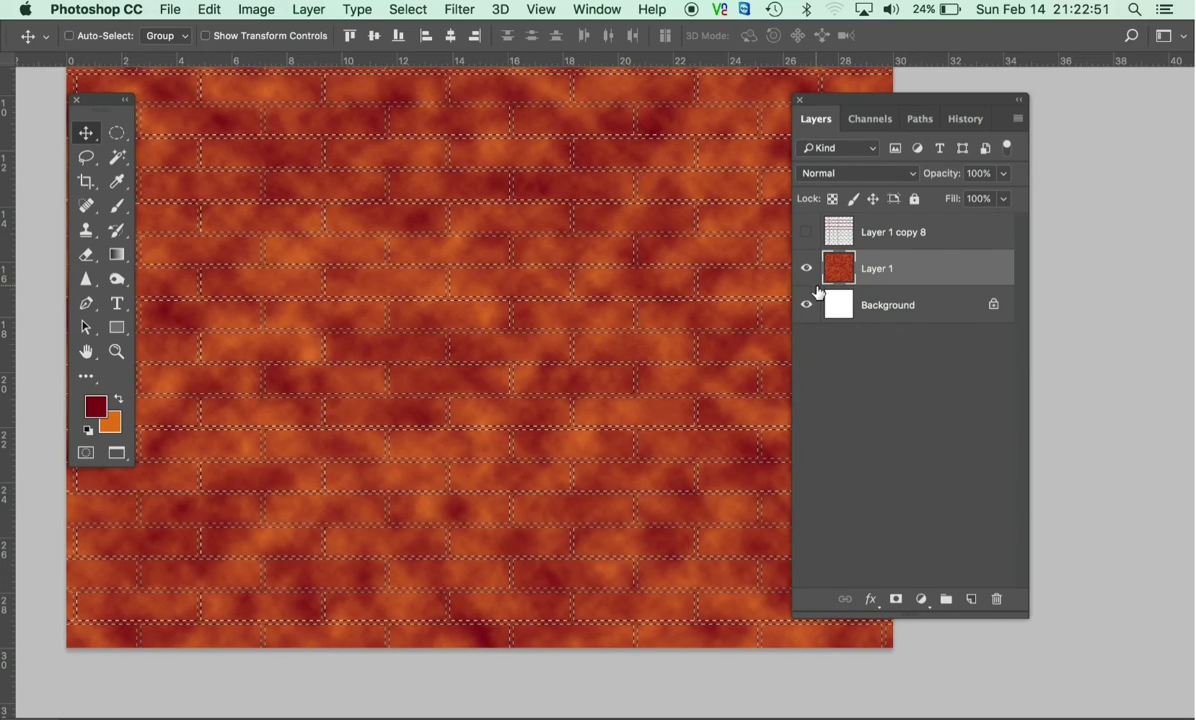
pyautogui.press('Delete')
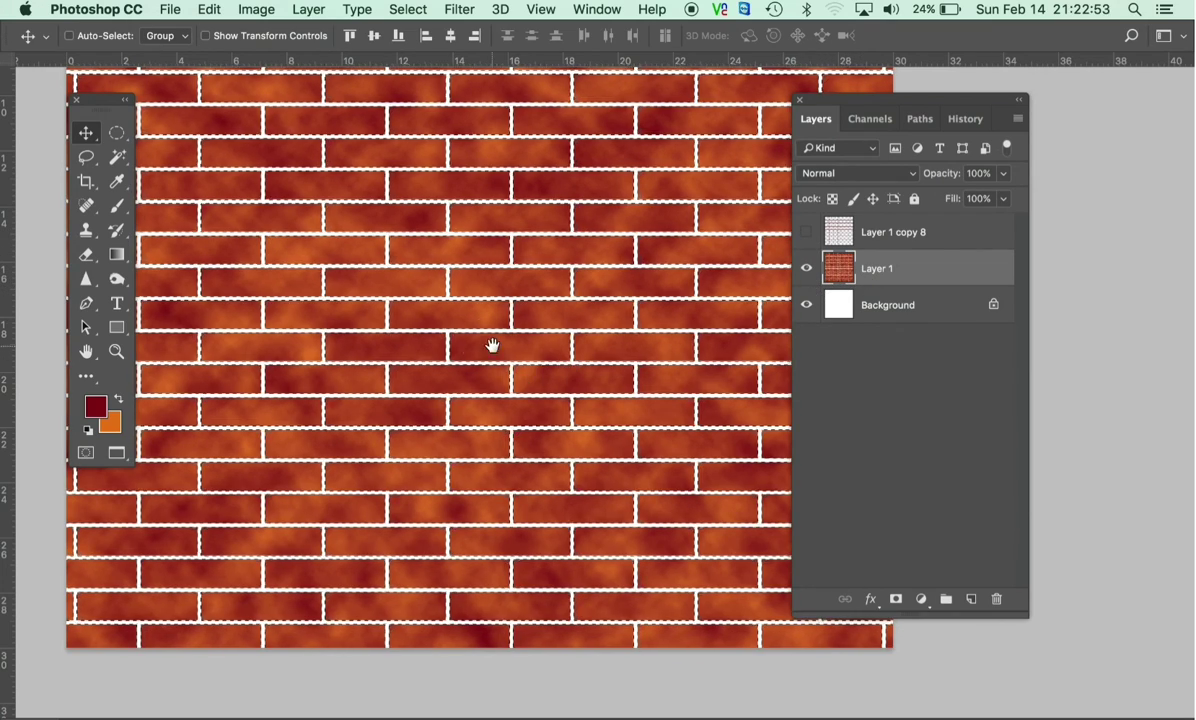
# Deselect the mortar selection and zoom in on the bricks.
pyautogui.moveTo(491, 344); pyautogui.dragTo(486, 565)
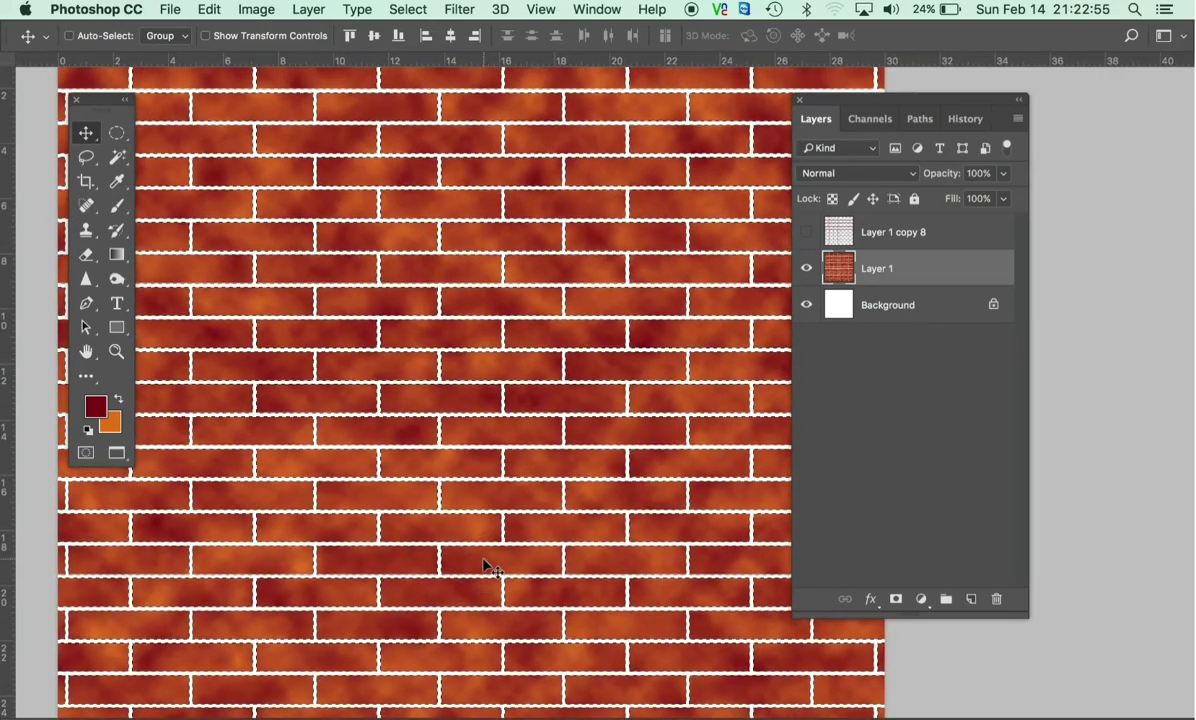
pyautogui.click(404, 9)
pyautogui.click(427, 50)
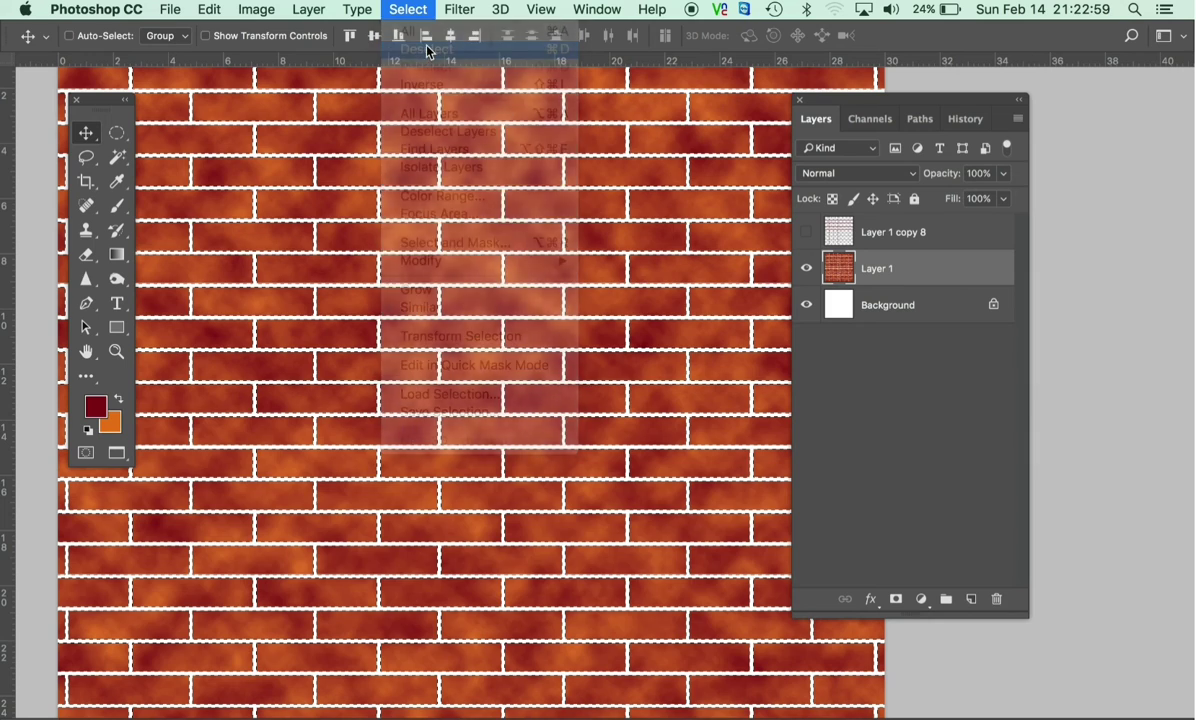
pyautogui.click(411, 250)
pyautogui.hotkey('ctrl', '+')
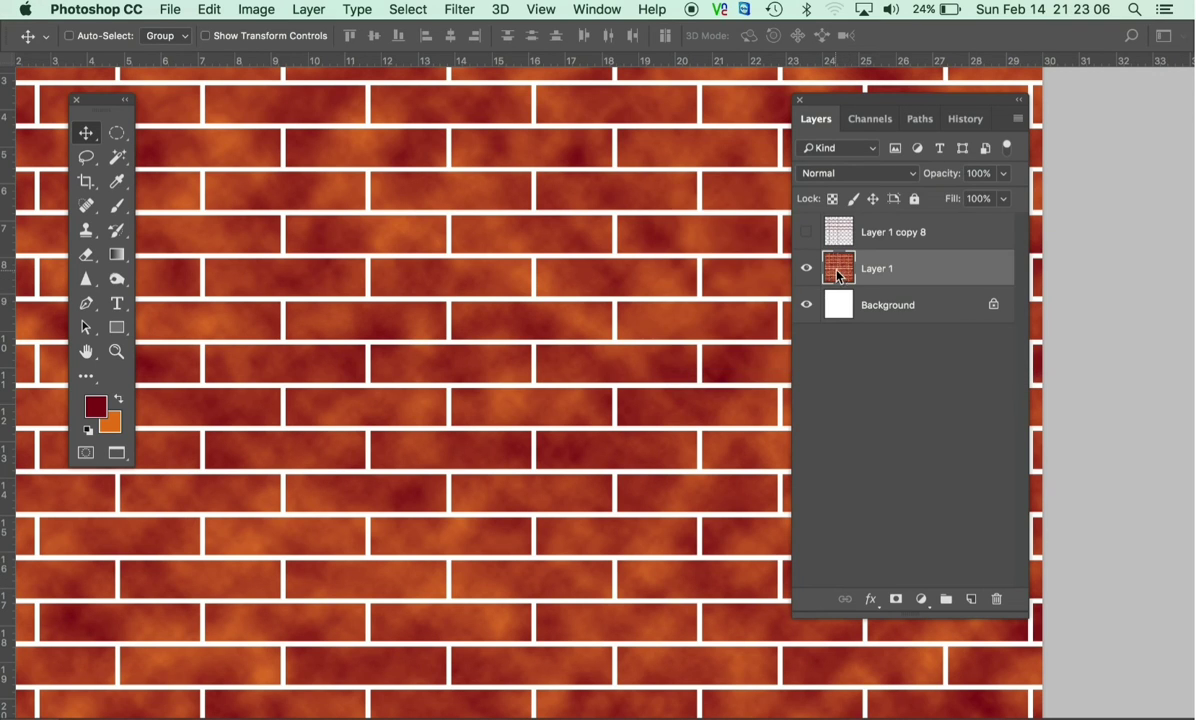
# Give Layer 1 a Smooth Inner Bevel & Emboss with 178% depth and 21 px size.
pyautogui.doubleClick(838, 276)
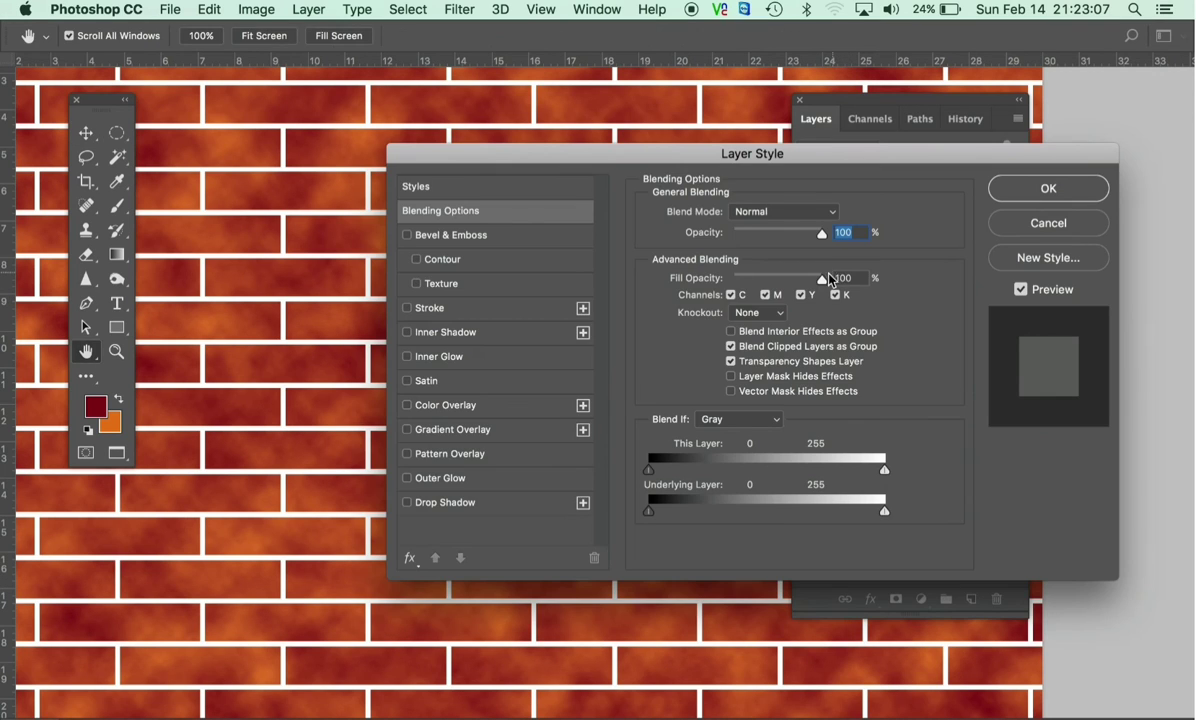
pyautogui.press('alt')
pyautogui.click(436, 236)
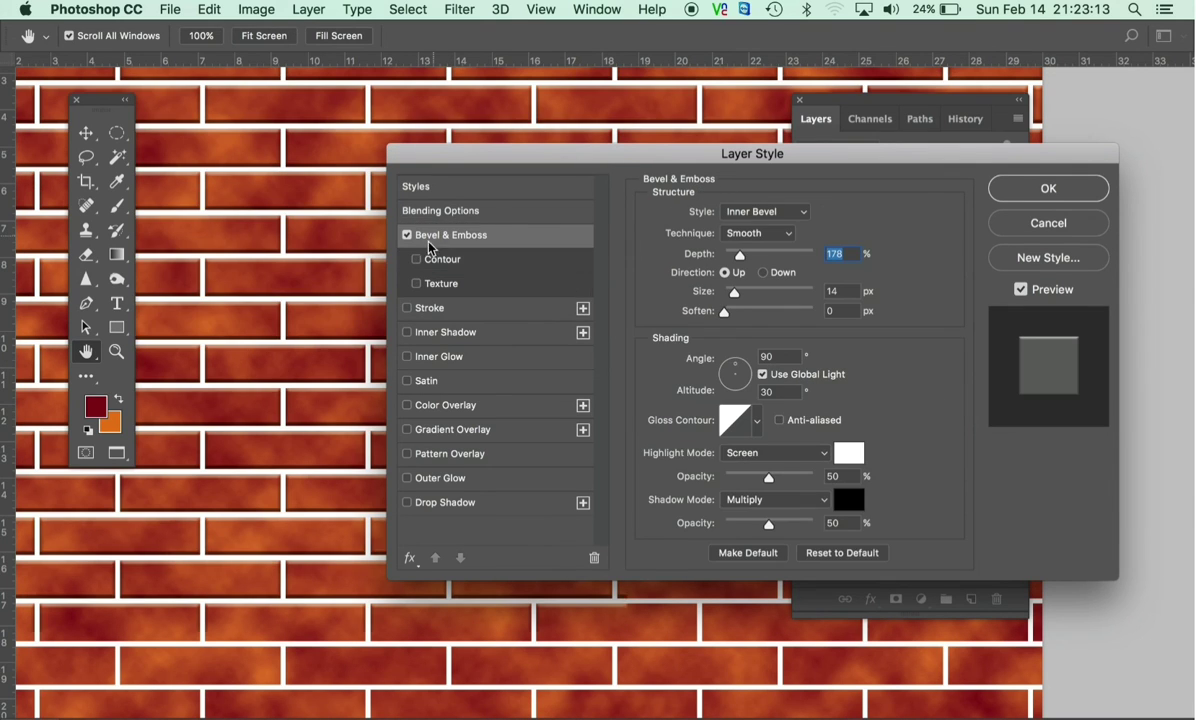
pyautogui.press('alt')
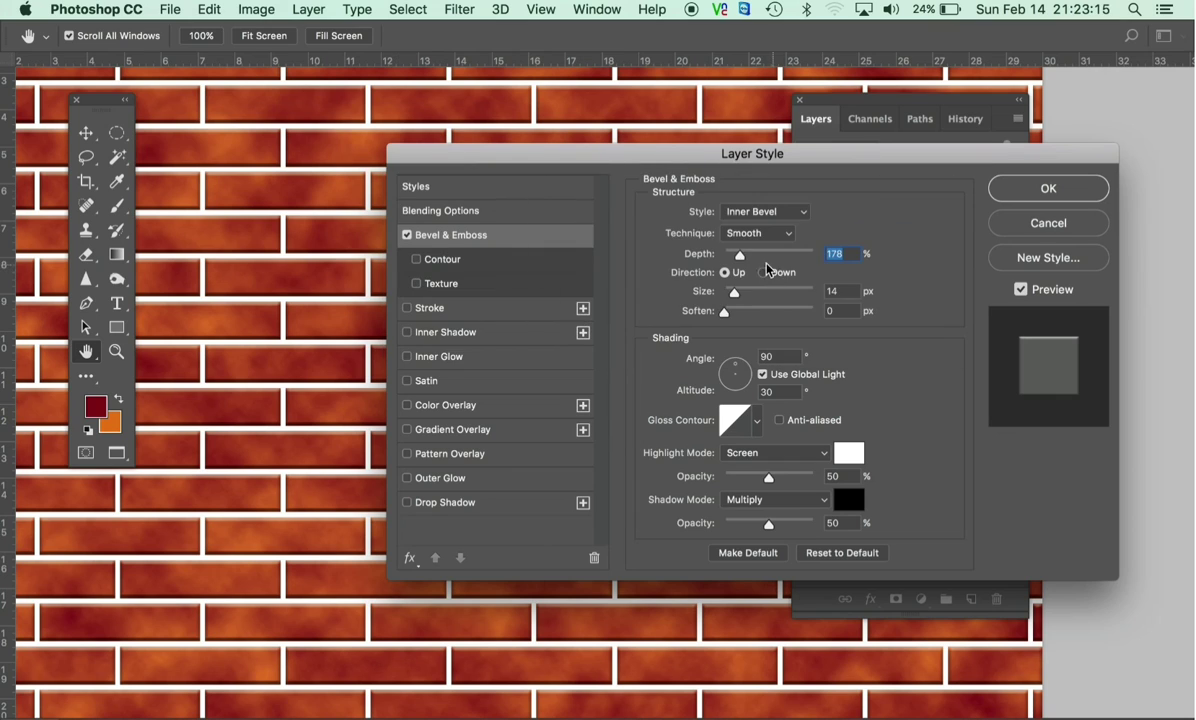
pyautogui.moveTo(740, 260); pyautogui.dragTo(748, 262)
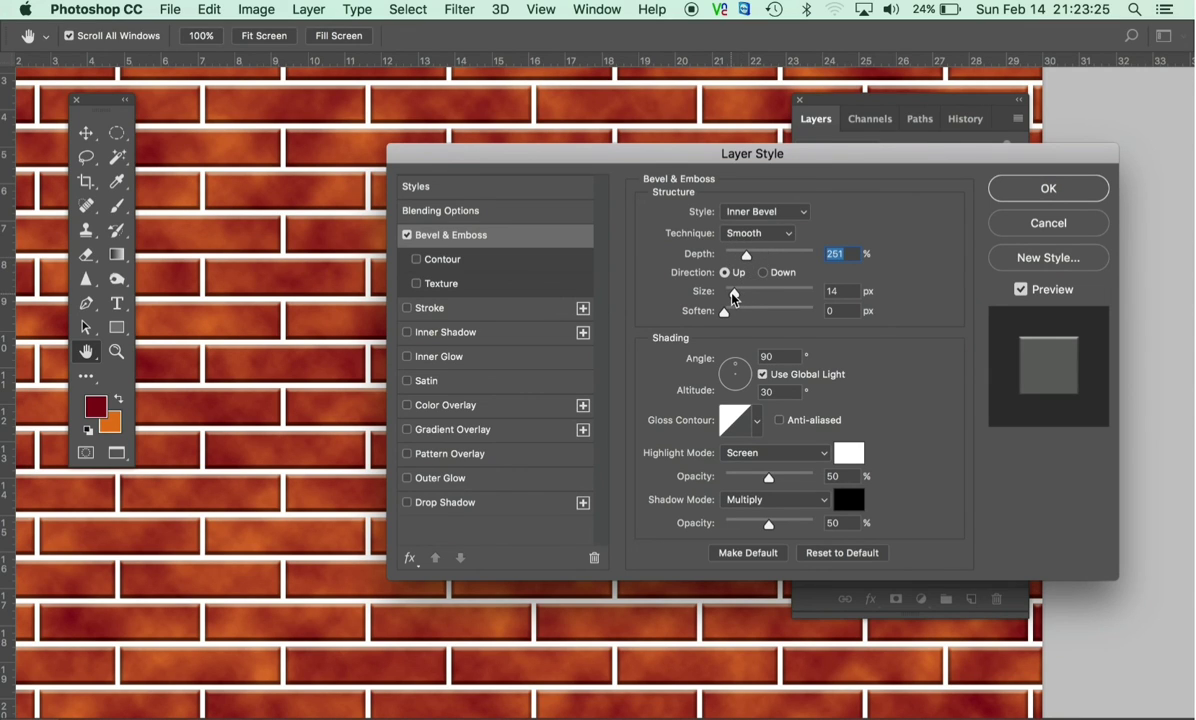
pyautogui.moveTo(733, 292); pyautogui.dragTo(739, 292)
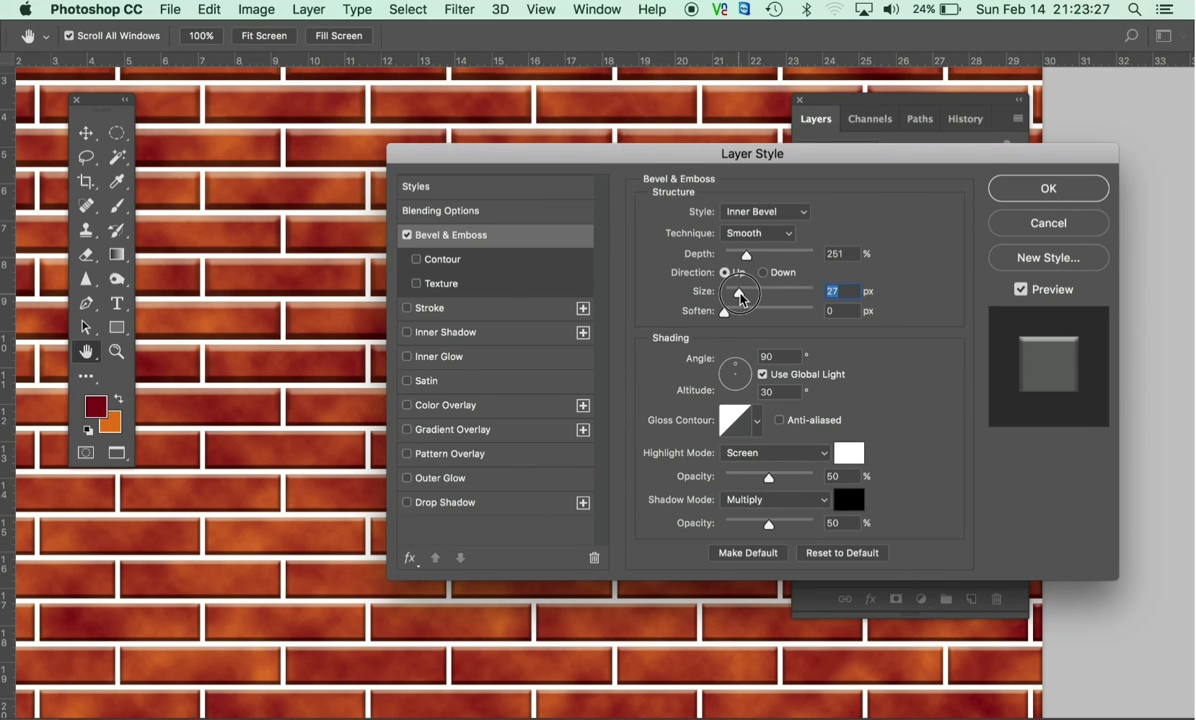
pyautogui.moveTo(740, 297); pyautogui.dragTo(741, 260)
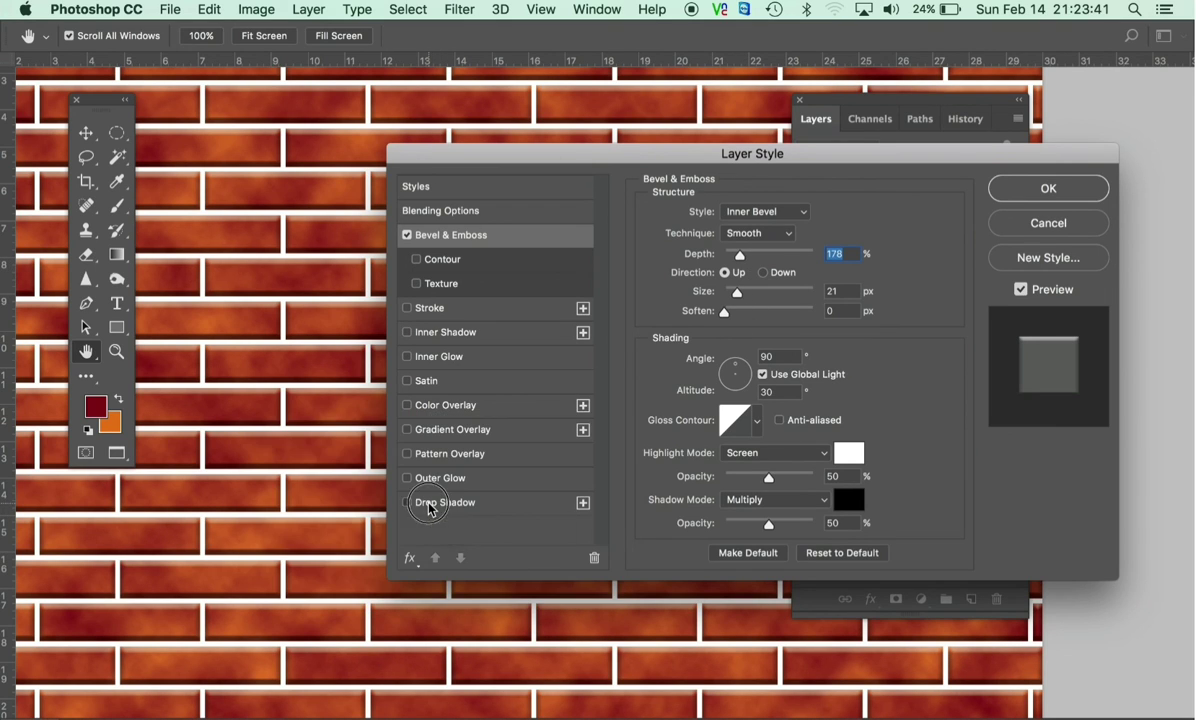
# Add a Drop Shadow (46% opacity, 12 px distance, 36 px size) and enable bevel Texture.
pyautogui.click(432, 508)
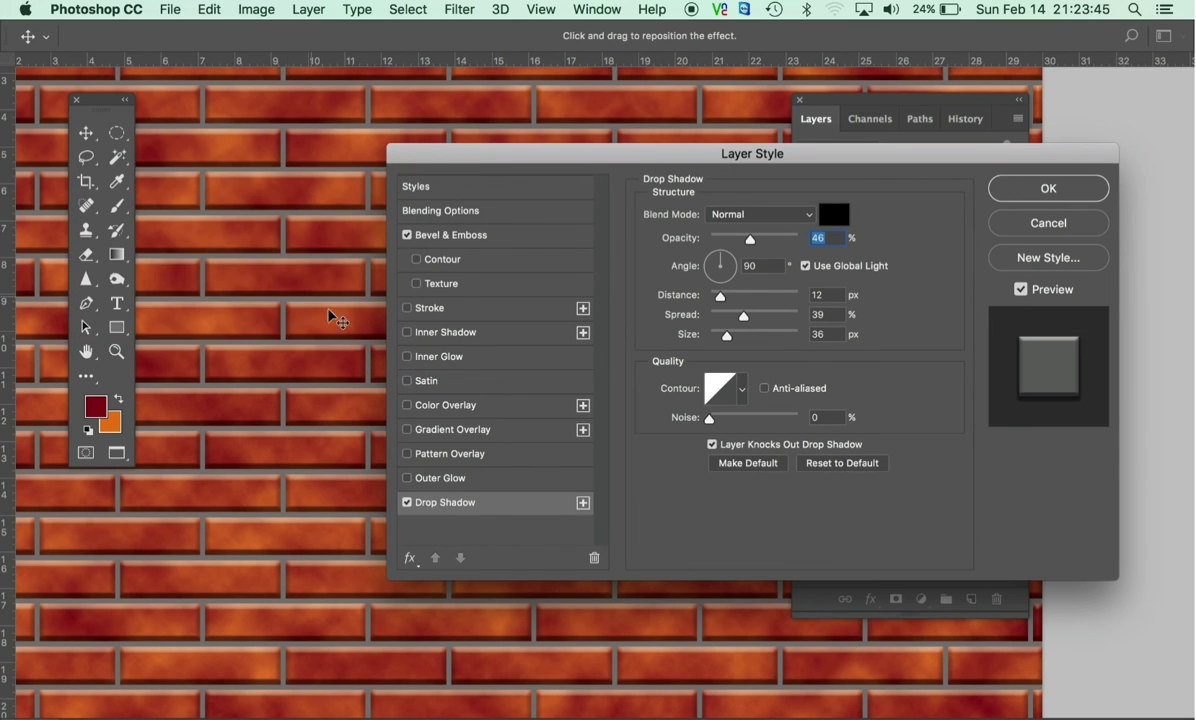
pyautogui.press('alt')
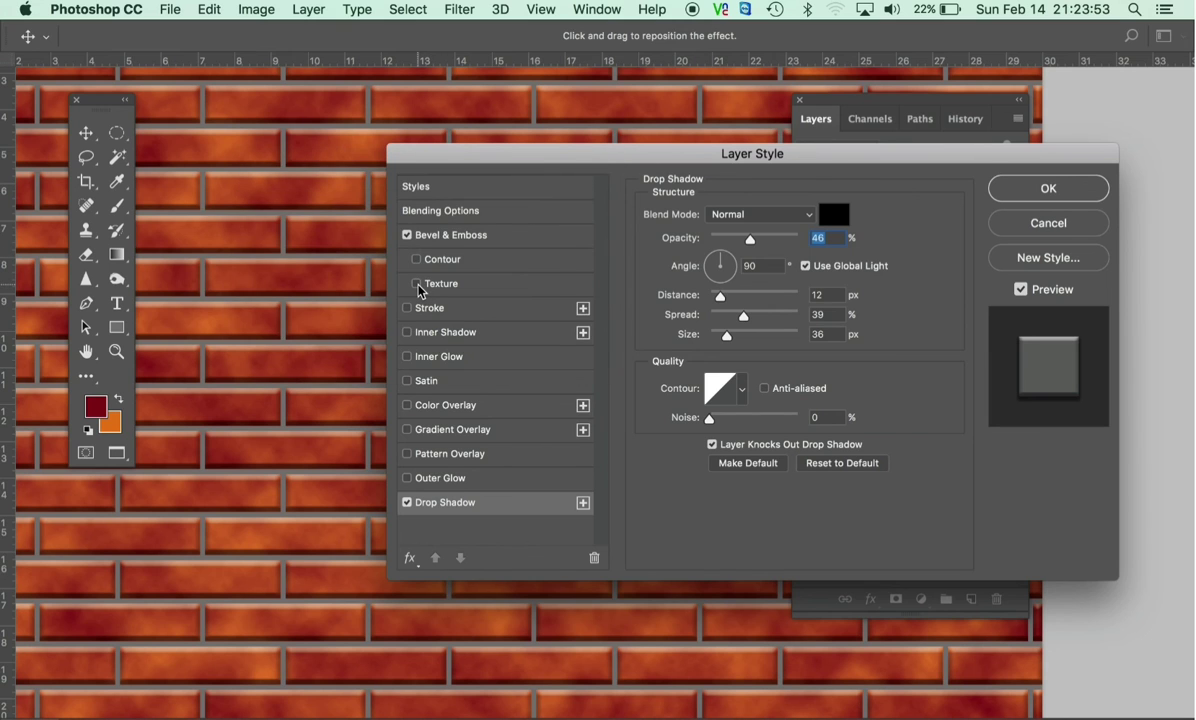
pyautogui.click(417, 285)
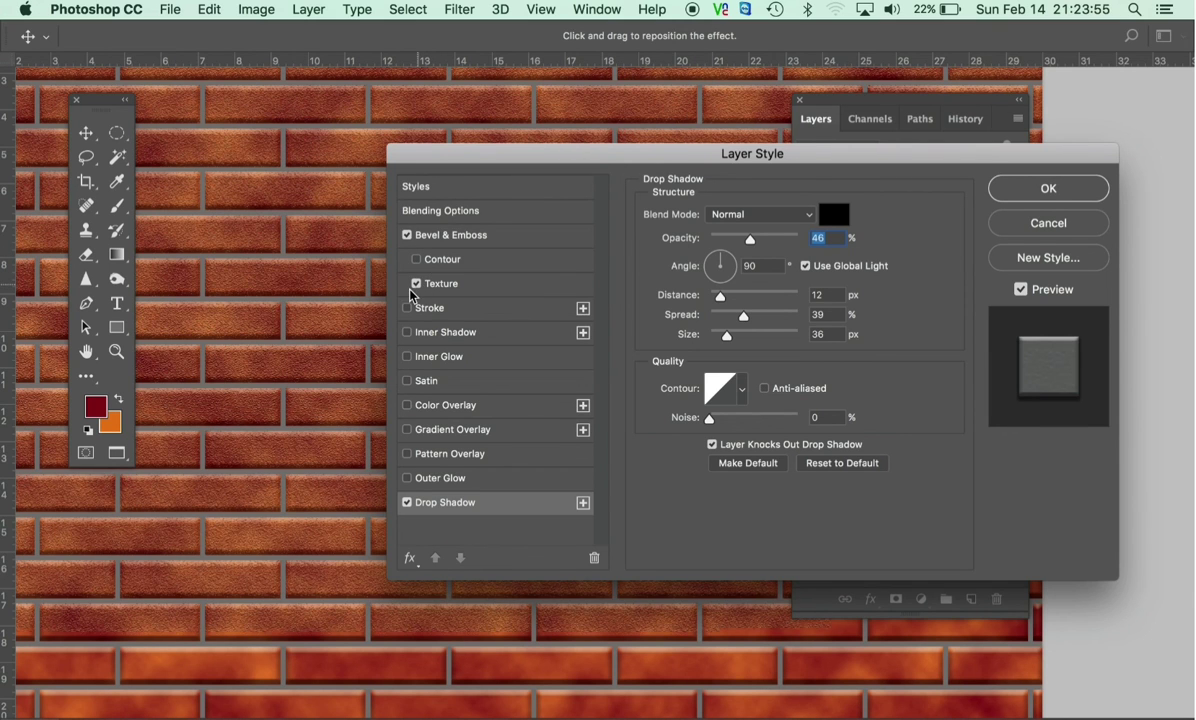
pyautogui.press('alt')
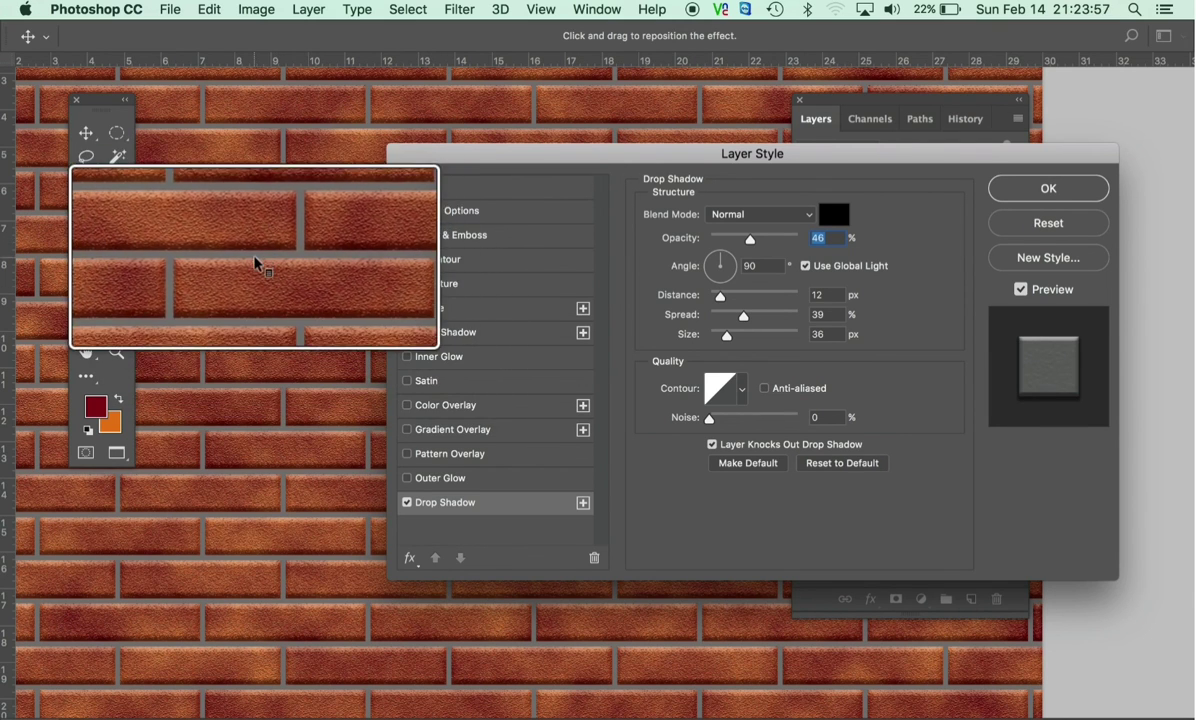
# Set the bevel texture to 400% scale and 100 depth, then drag it into position.
pyautogui.click(462, 290)
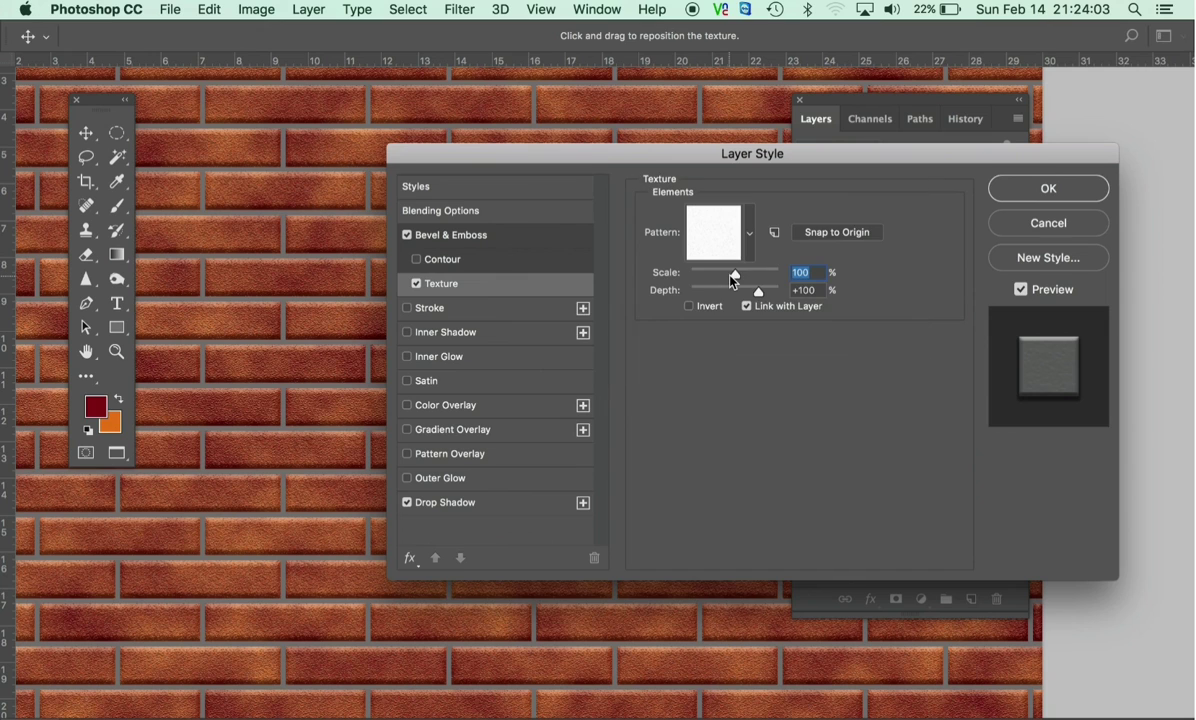
pyautogui.moveTo(733, 278); pyautogui.dragTo(752, 286)
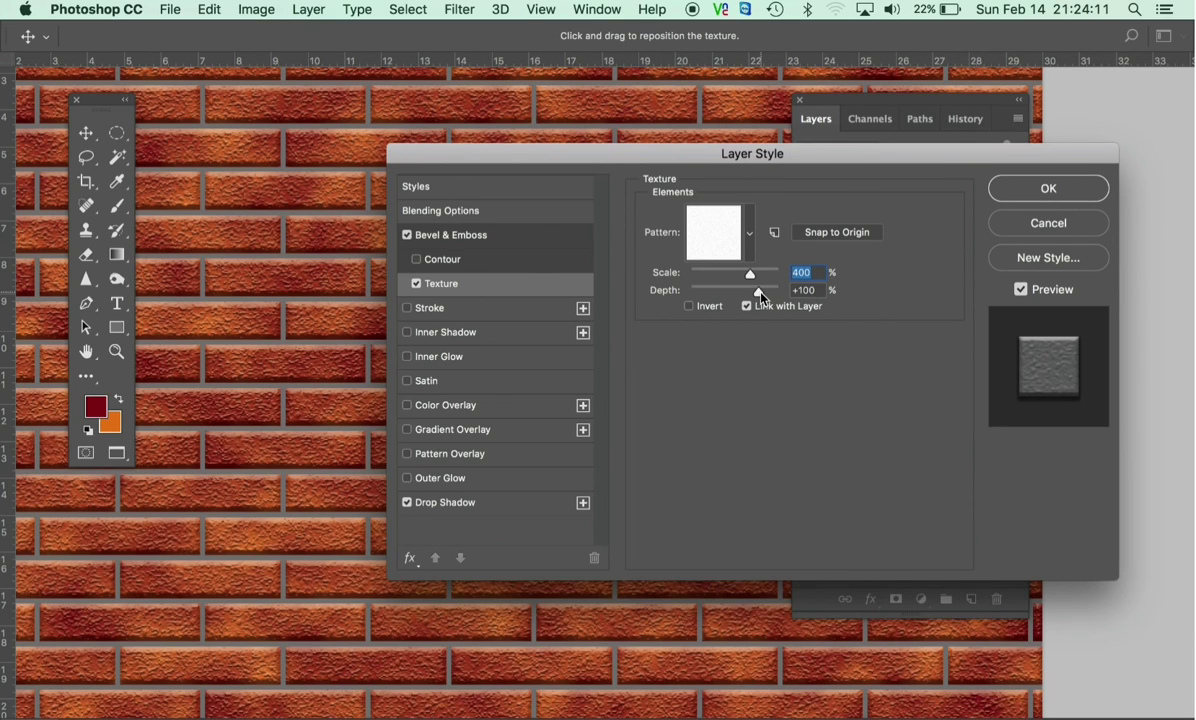
pyautogui.moveTo(761, 296); pyautogui.dragTo(759, 294)
pyautogui.write('10')
pyautogui.write('0')
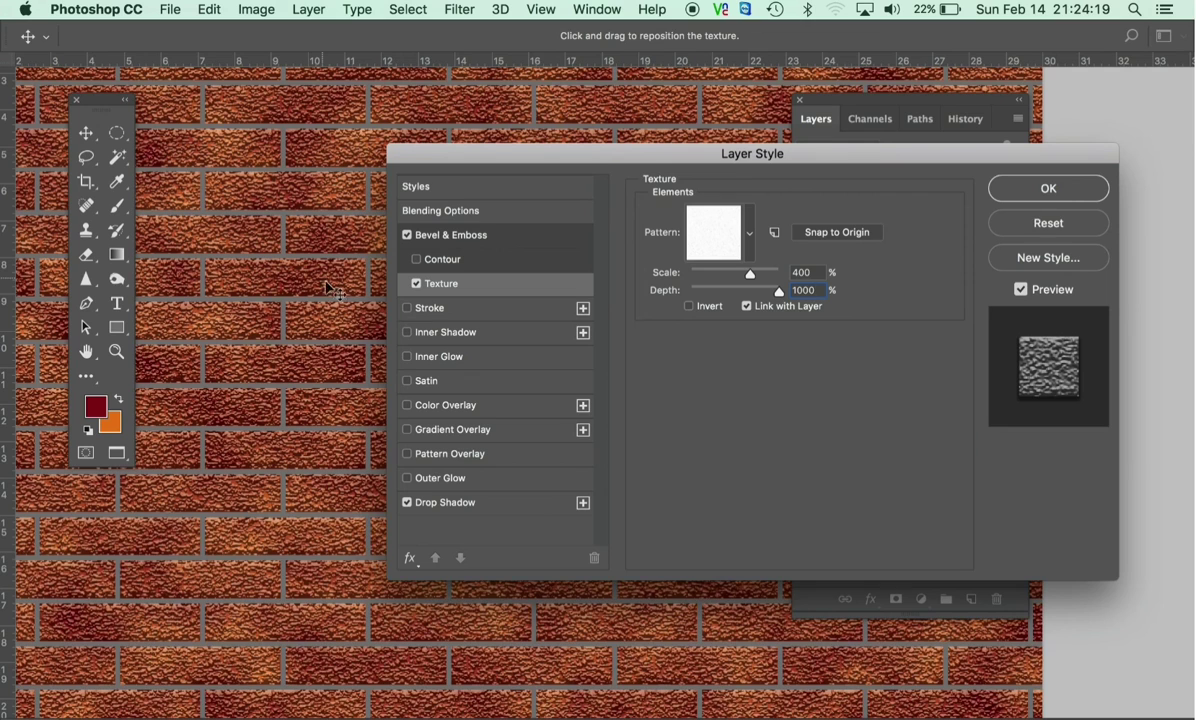
pyautogui.press('BackSpace')
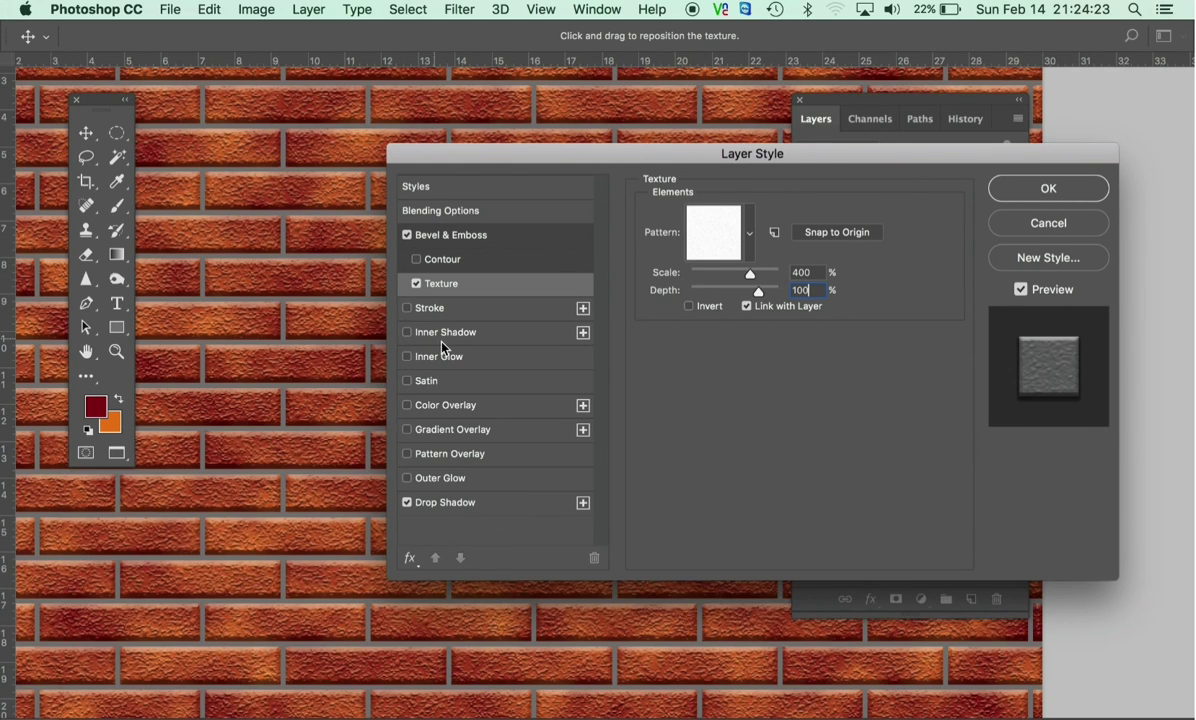
pyautogui.moveTo(362, 320); pyautogui.dragTo(299, 235)
# Confirm the Layer Style dialog with OK to commit Bevel & Emboss and Drop Shadow.
pyautogui.click(1012, 198)
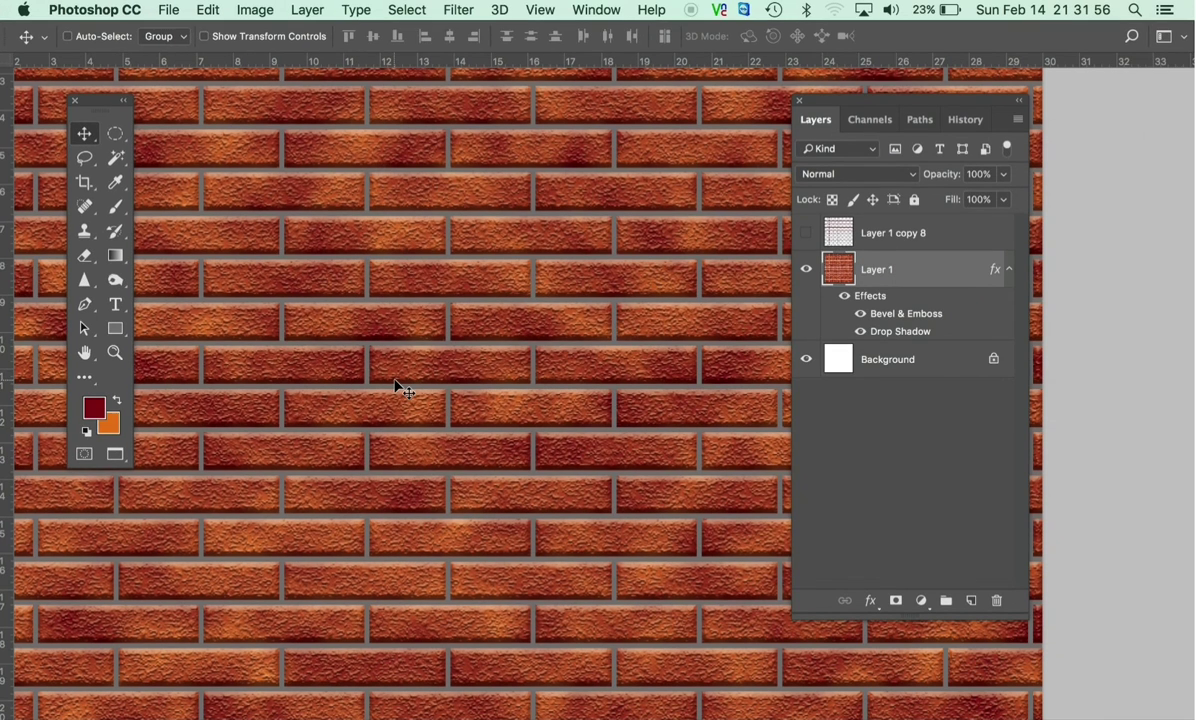